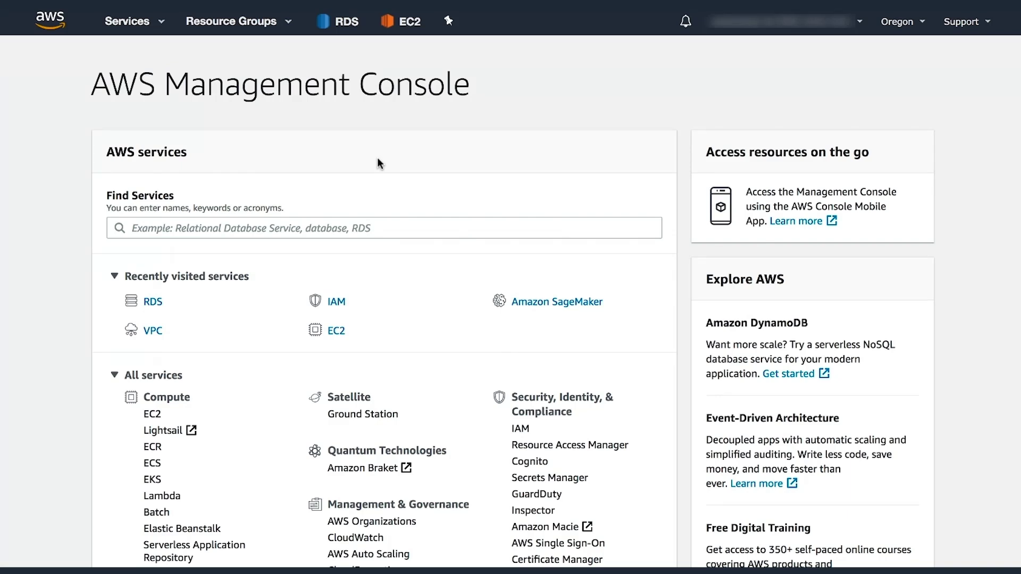
Go to the Amazon RDS dashboard and launch the Create database wizard.
left_click(344, 23)
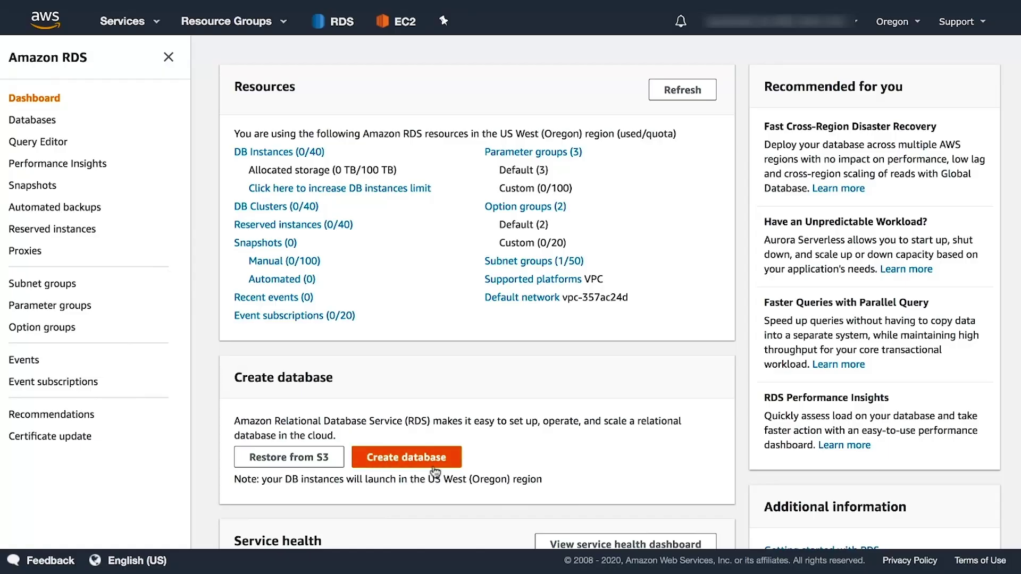
left_click(418, 461)
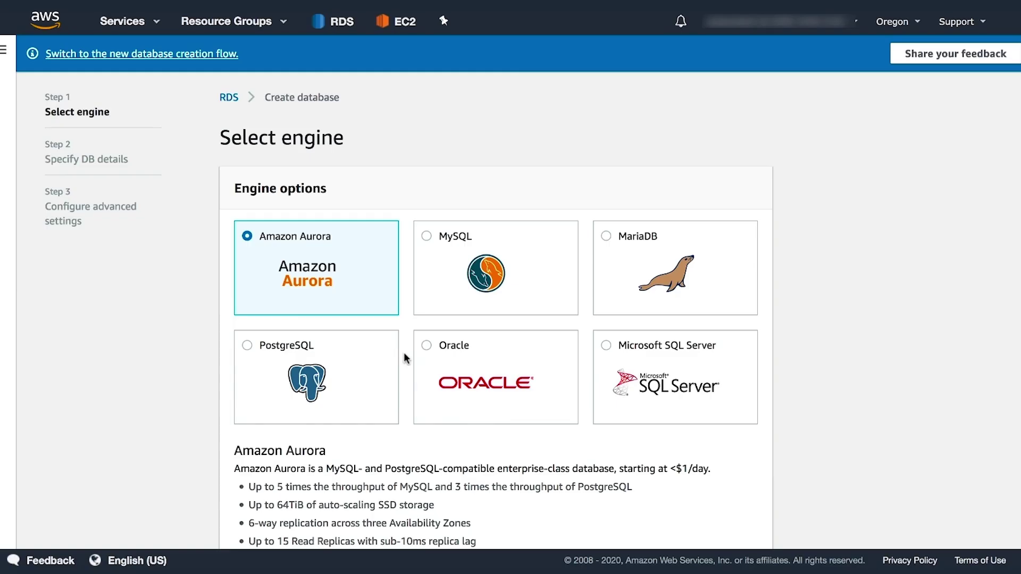
Pick the MySQL engine with the Dev/Test - MySQL use case and advance to DB details.
left_click(477, 274)
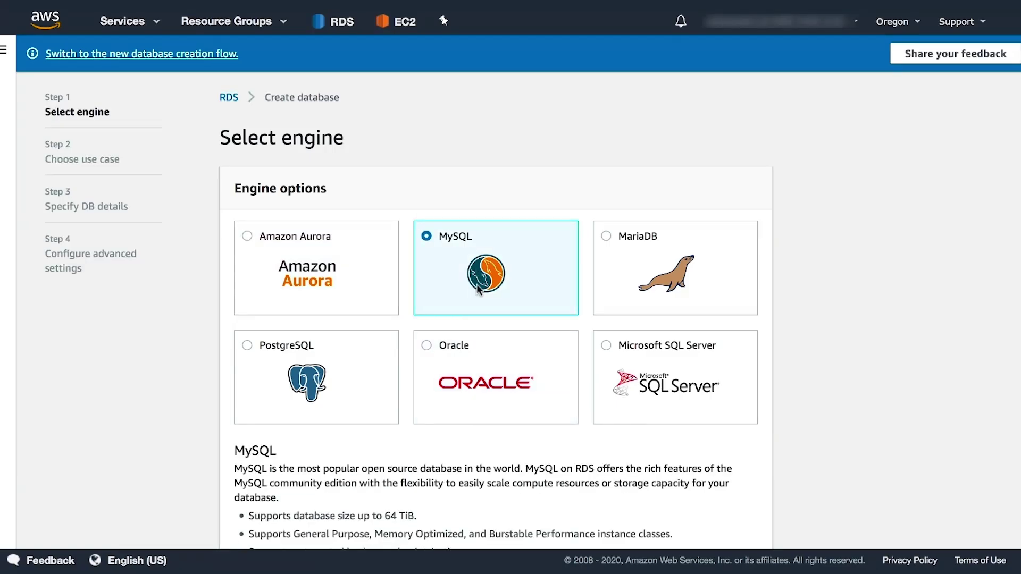
scroll(477, 287, "down", 3)
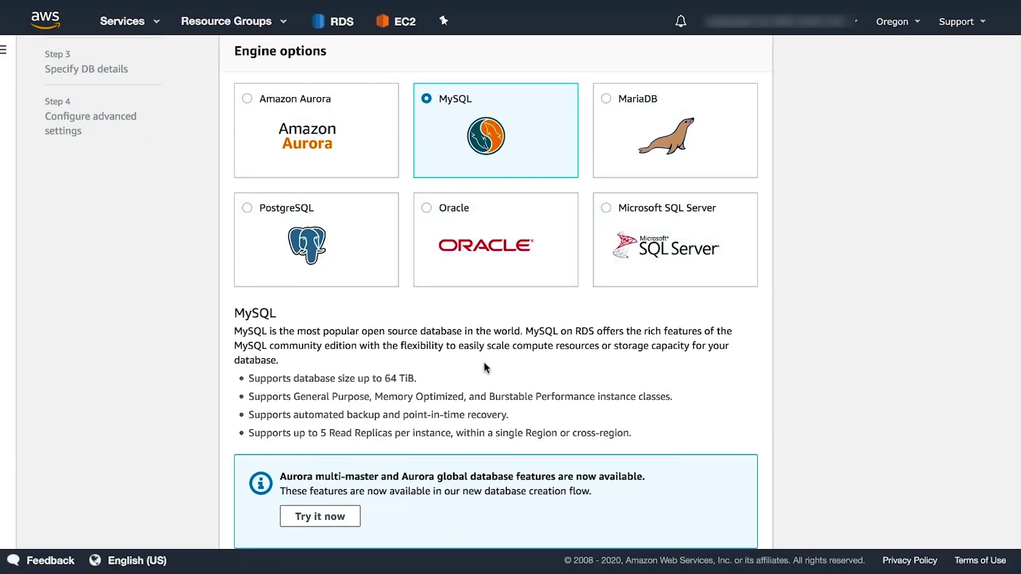
scroll(483, 363, "down", 1)
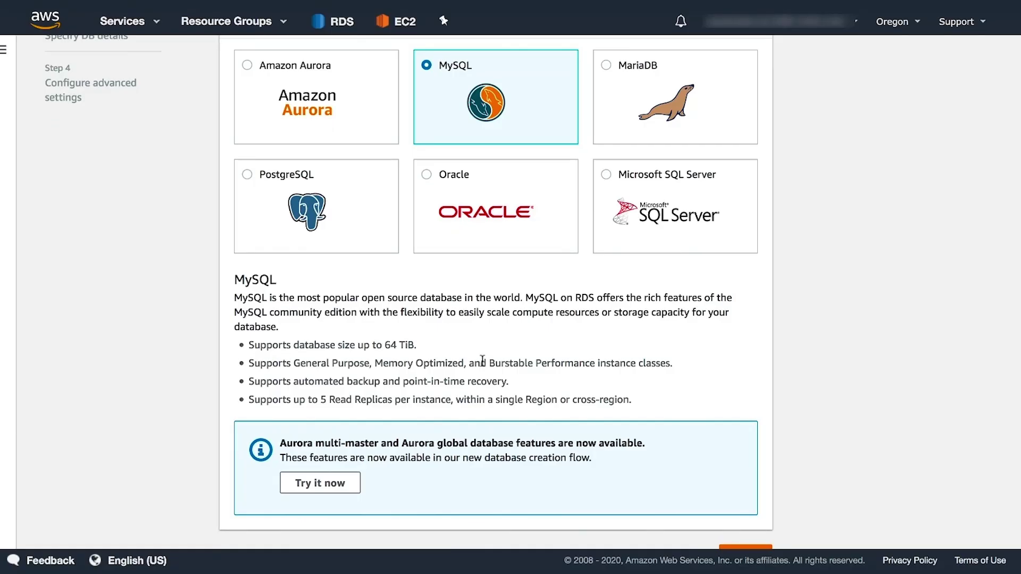
scroll(354, 410, "down", 1)
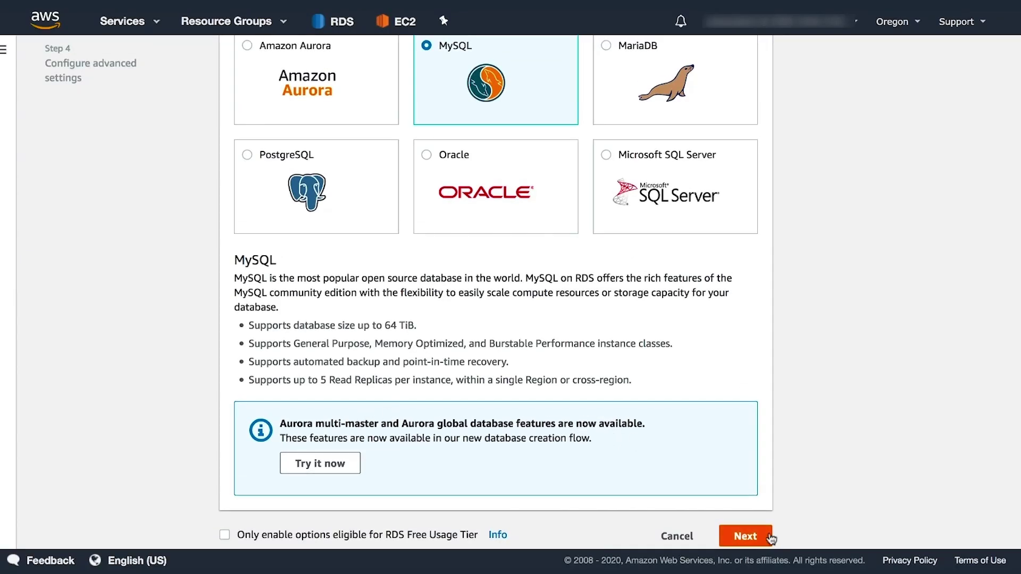
left_click(747, 537)
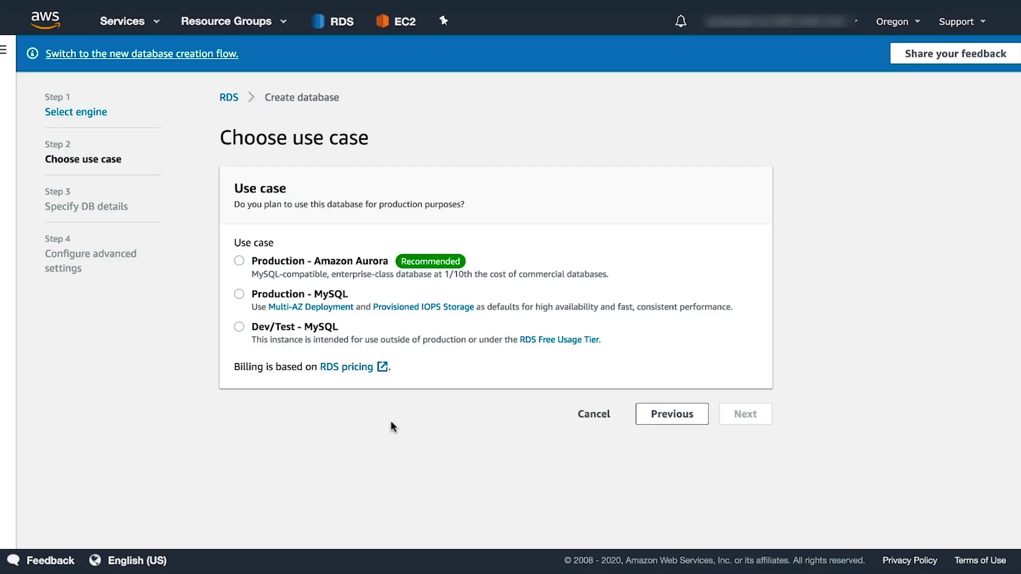
left_click(240, 327)
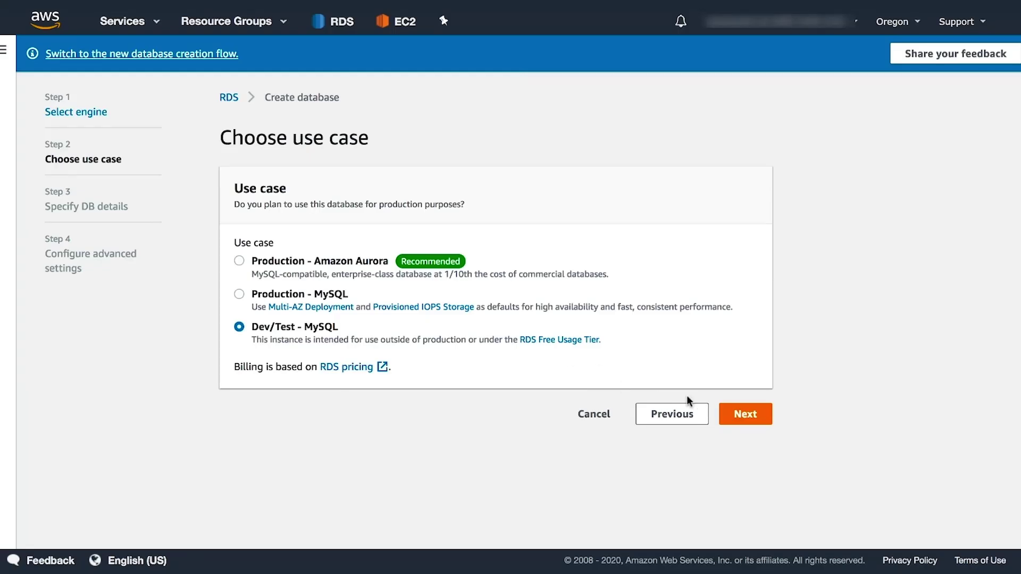
left_click(742, 412)
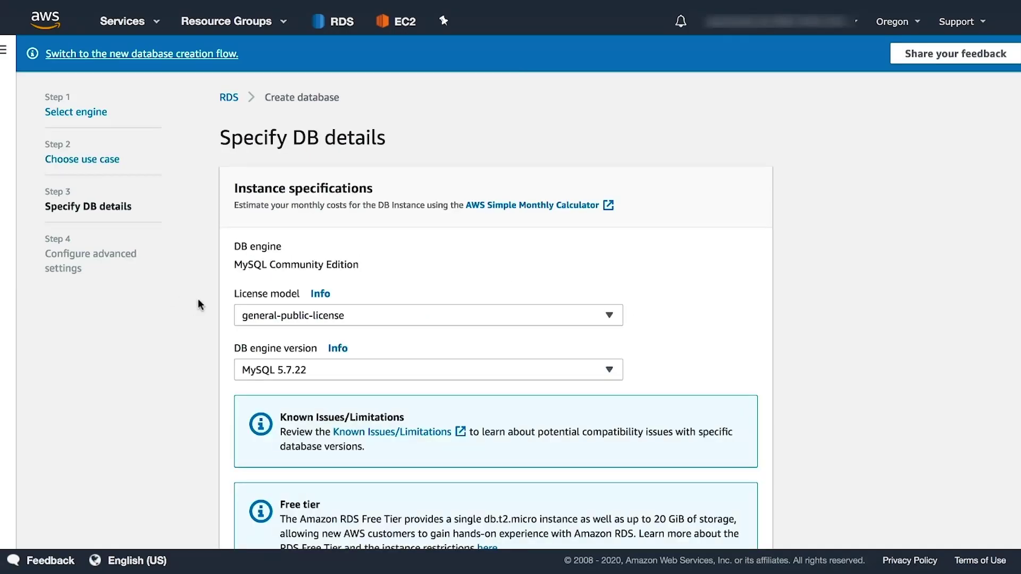
Set the DB instance class to db.t2.micro.
scroll(199, 299, "down", 7)
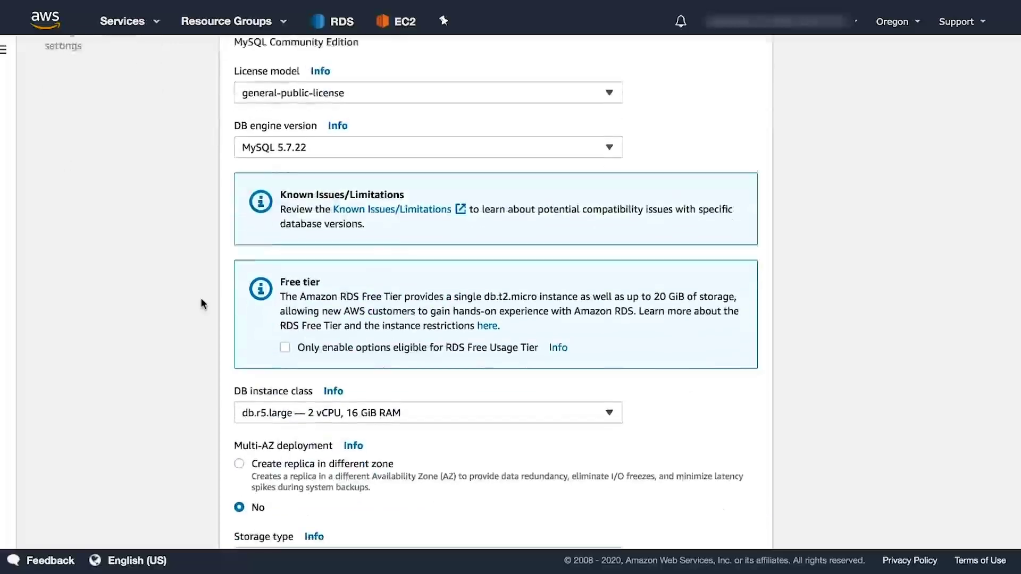
scroll(200, 298, "up", 1)
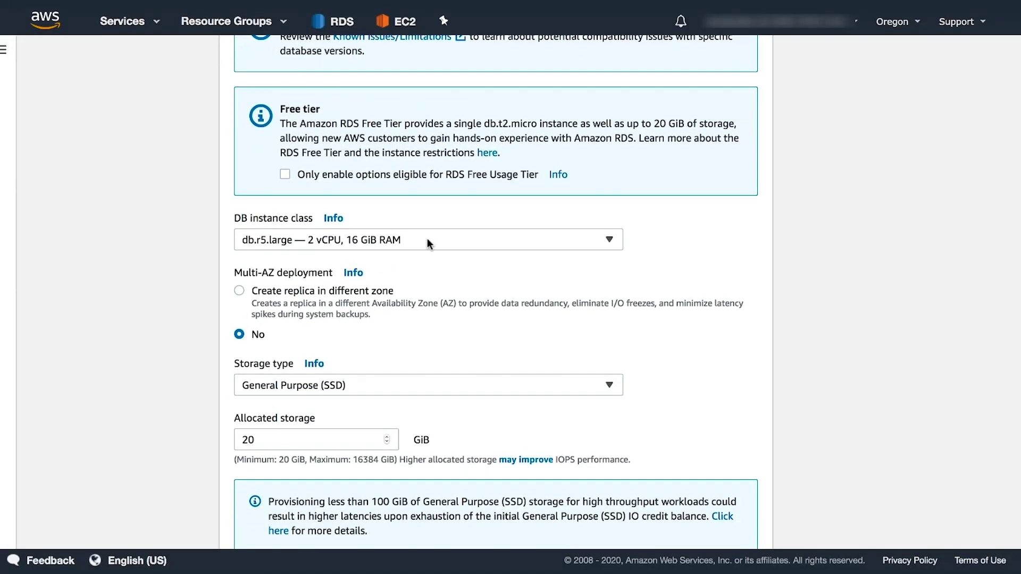
left_click(427, 237)
scroll(352, 313, "down", 10)
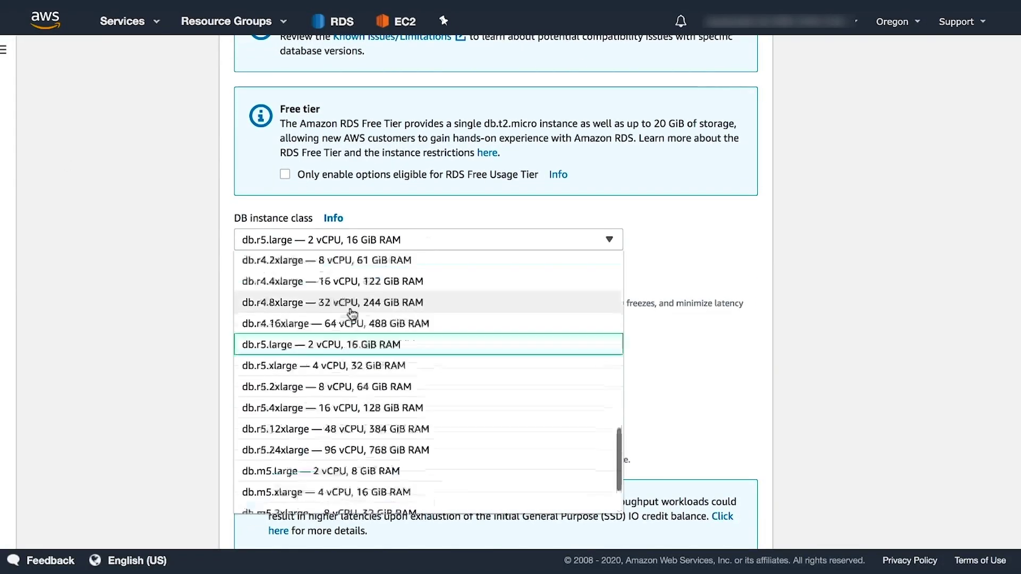
scroll(353, 313, "up", 15)
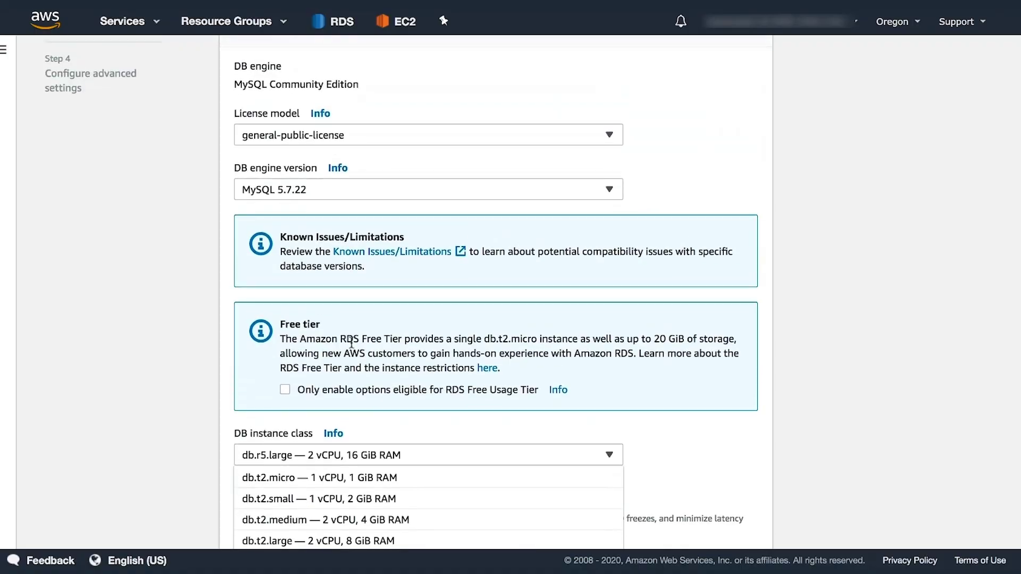
left_click(362, 479)
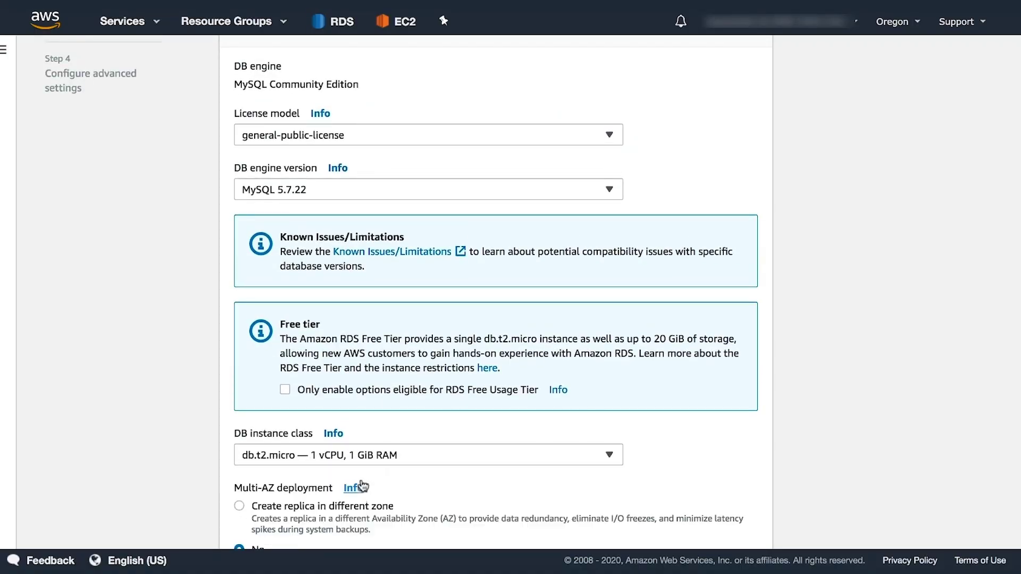
Turn off storage autoscaling for the 20 GiB General Purpose (SSD) storage.
scroll(351, 447, "down", 5)
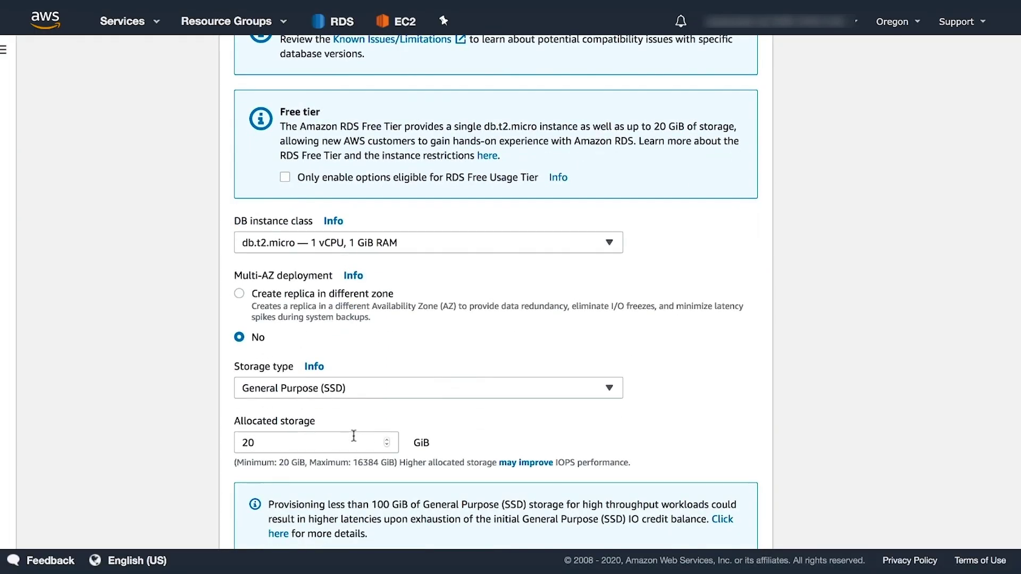
scroll(354, 440, "down", 1)
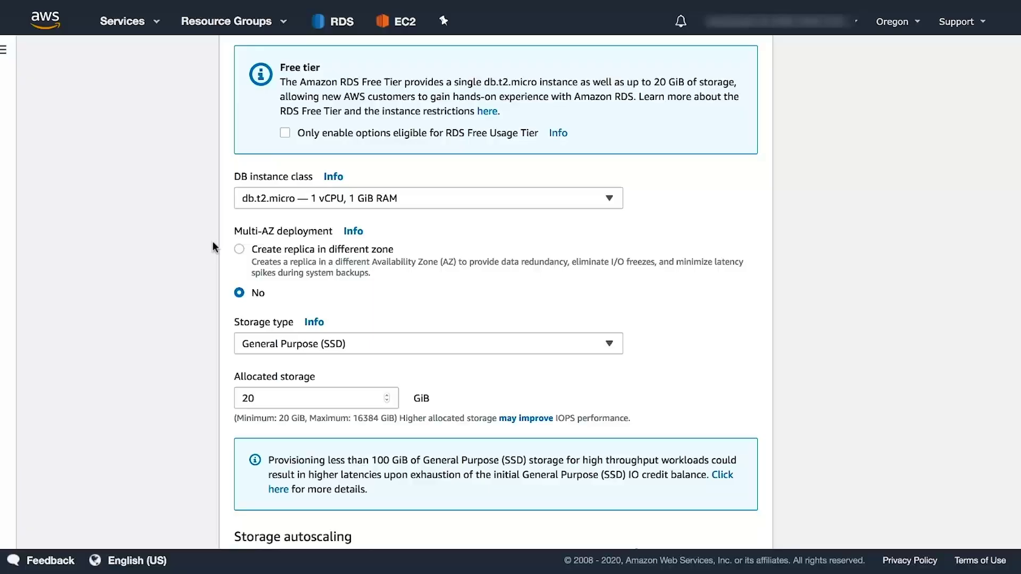
scroll(205, 276, "down", 2)
scroll(198, 311, "down", 5)
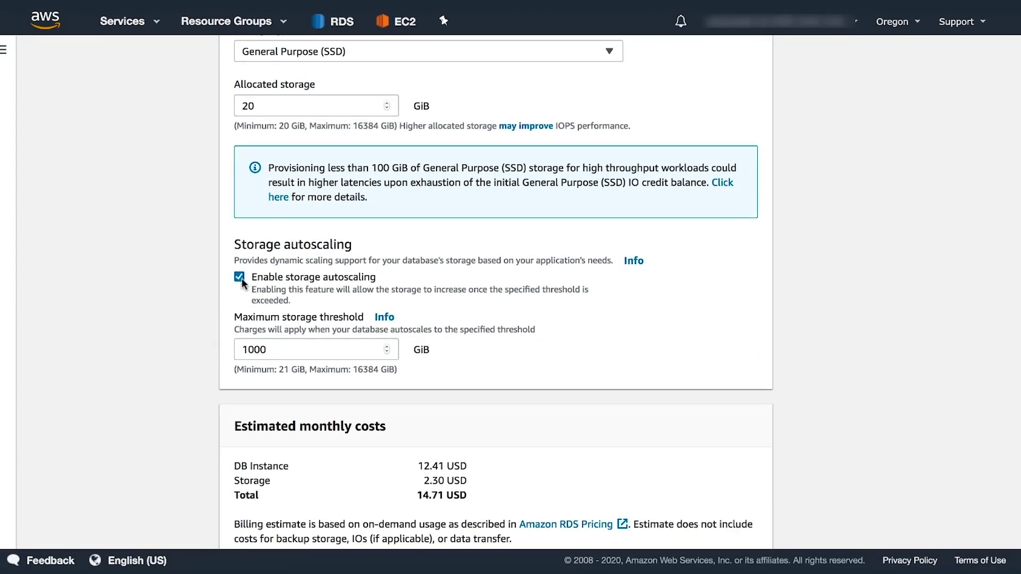
left_click(241, 278)
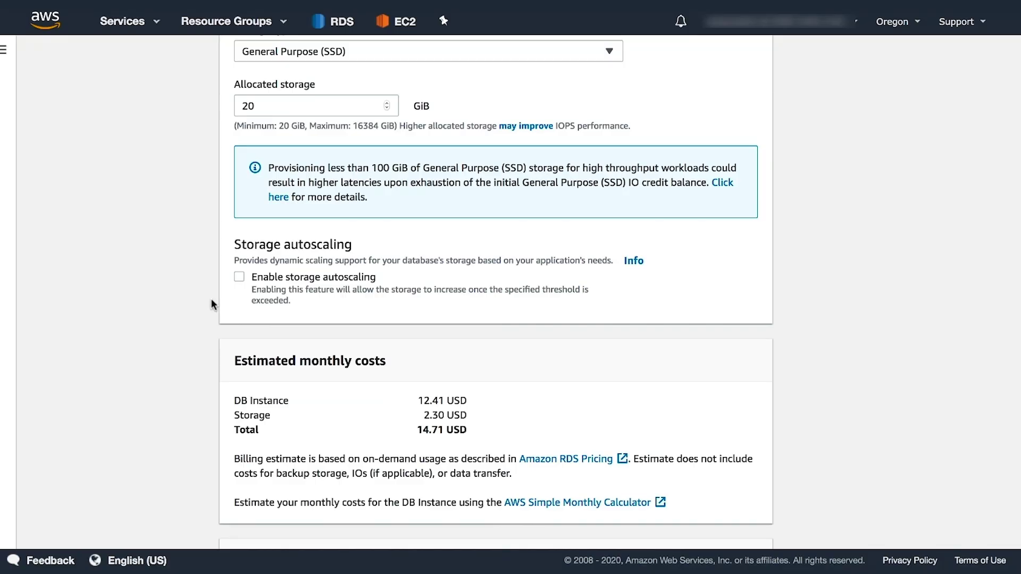
scroll(211, 300, "down", 5)
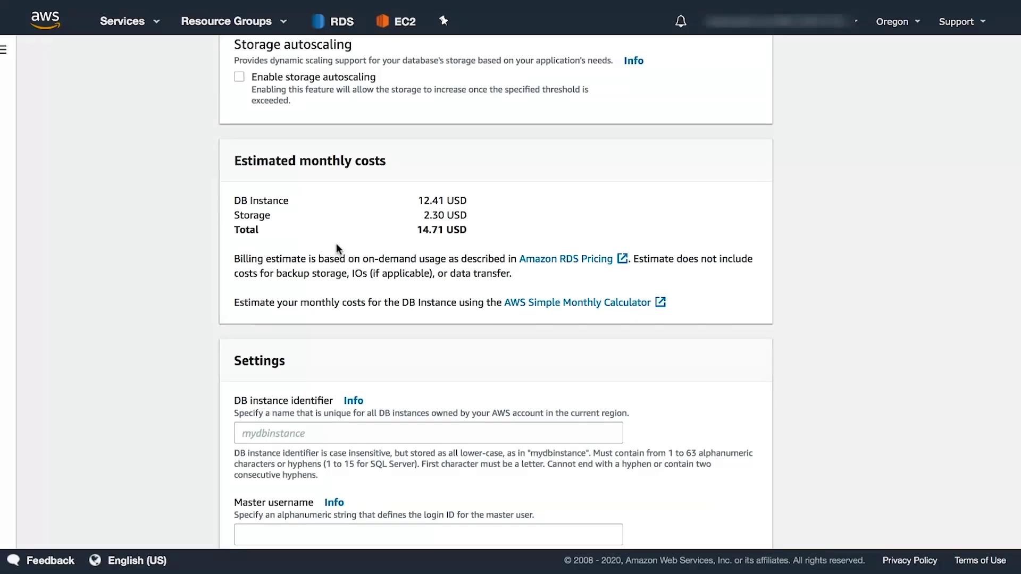
Name the instance myacfdb with master username admin and its password, then continue.
scroll(336, 244, "down", 3)
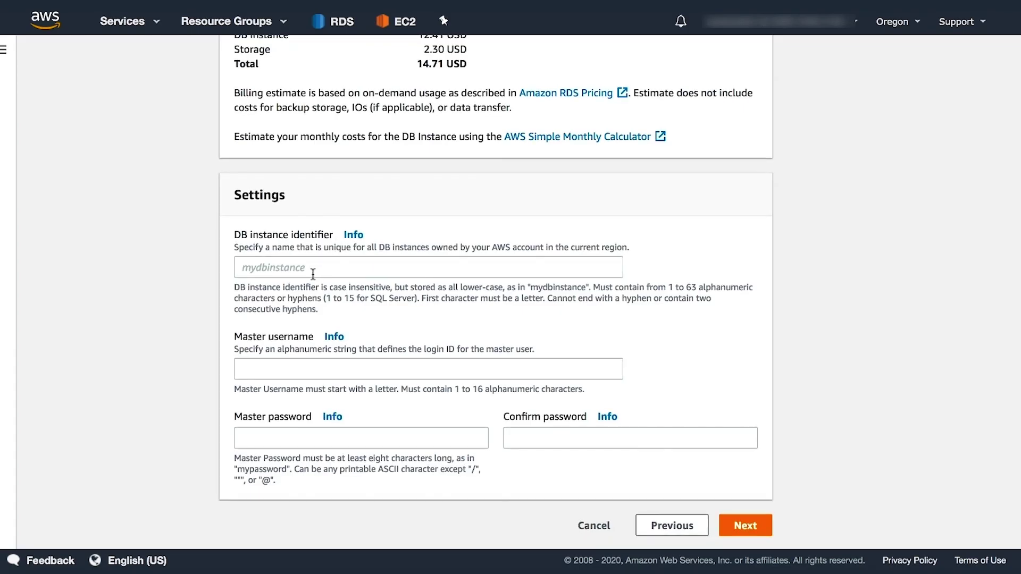
left_click(315, 268)
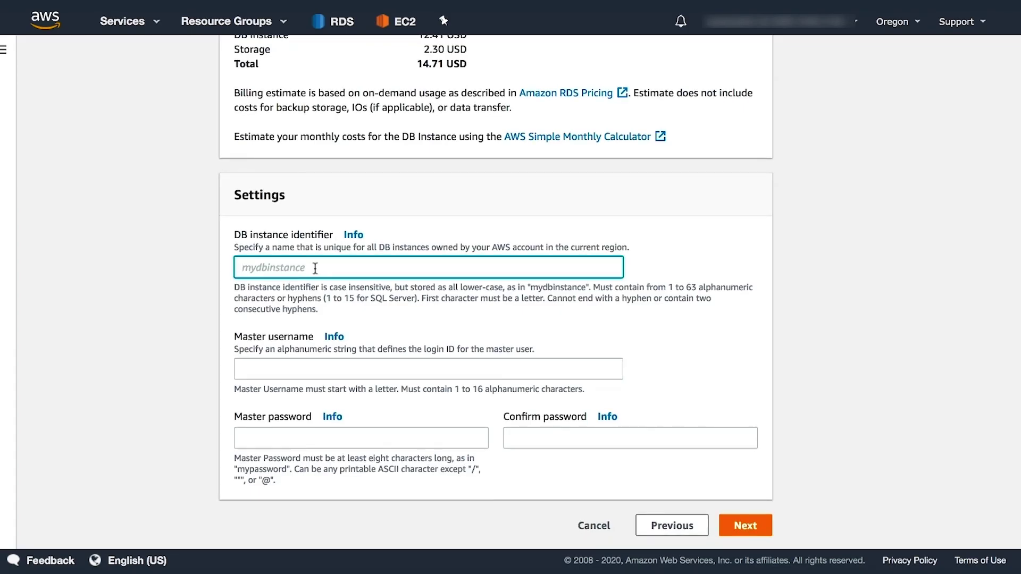
type("myacfdb")
left_click(316, 369)
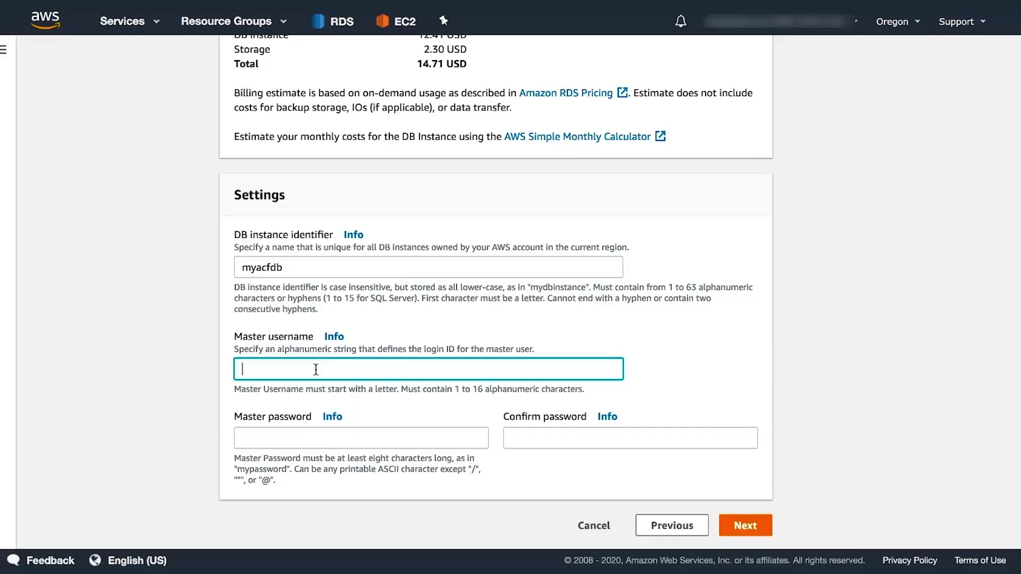
type("admin")
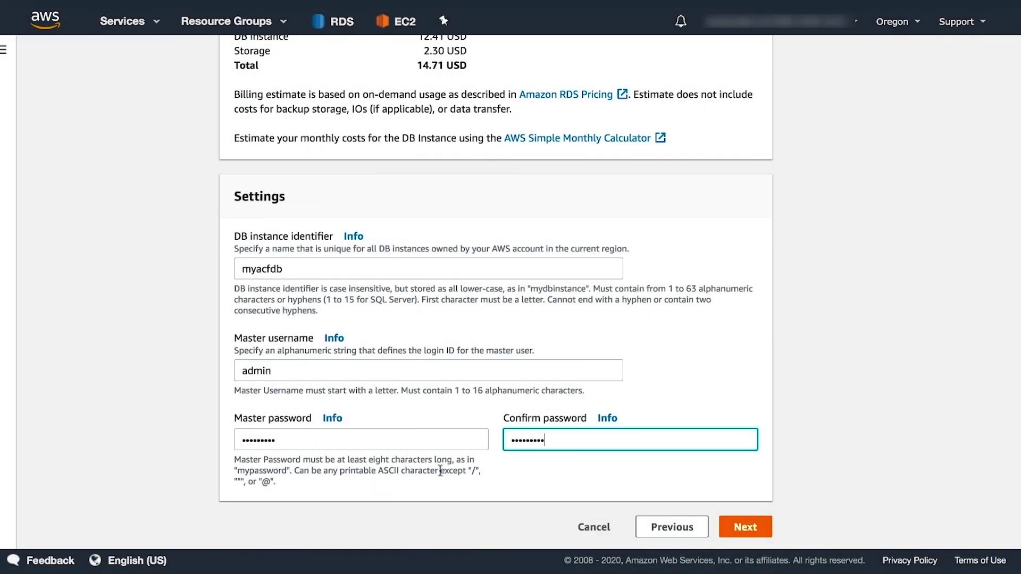
left_click(750, 527)
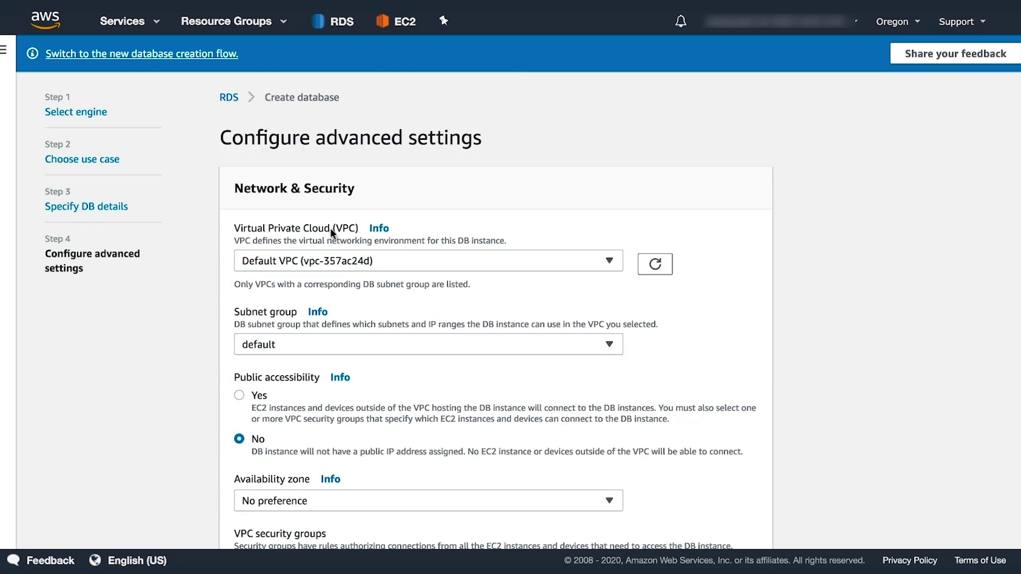
Place the database in Lab VPC and use only the existing RDS Security Group, removing default.
left_click(449, 263)
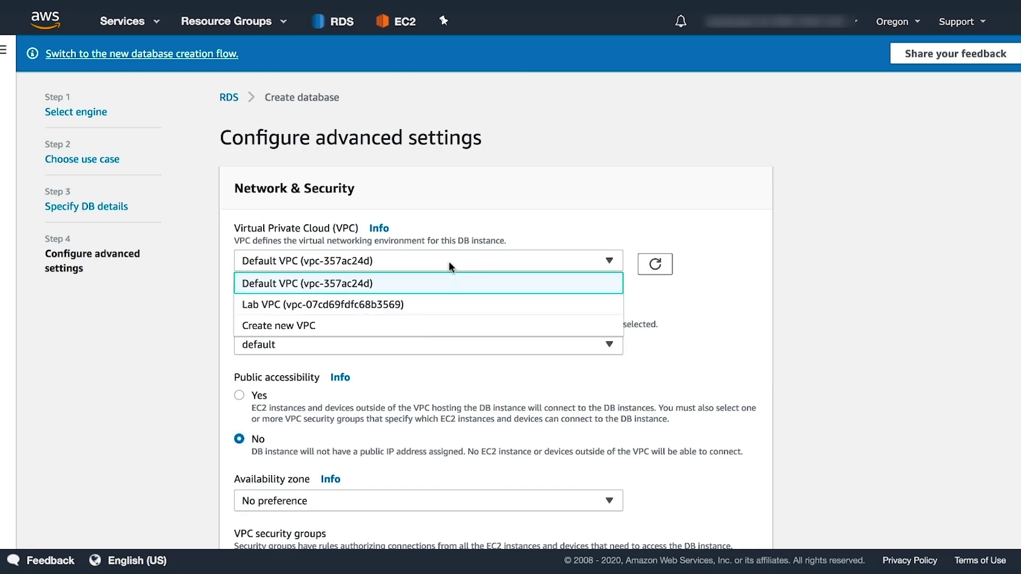
left_click(430, 305)
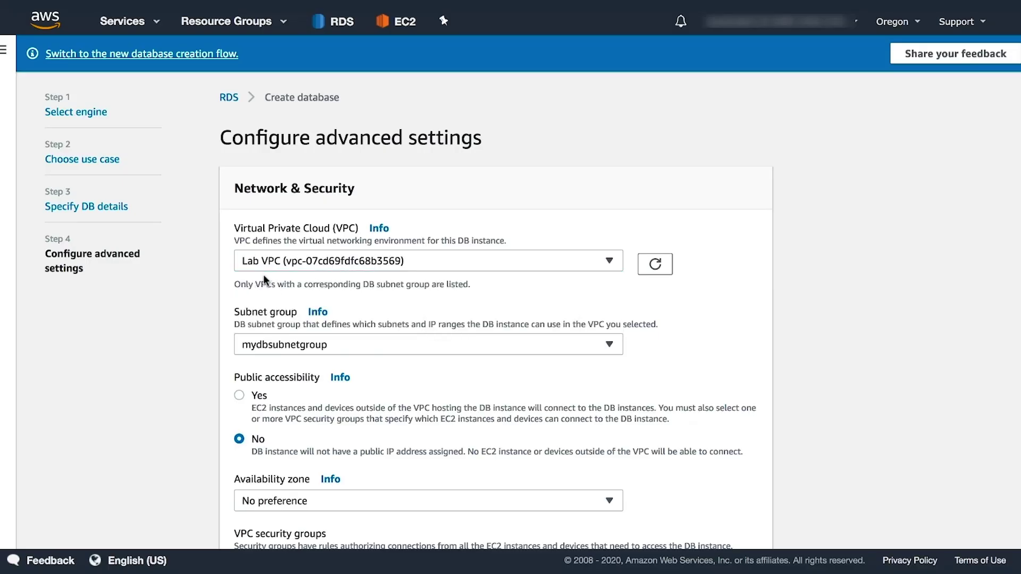
scroll(264, 274, "down", 3)
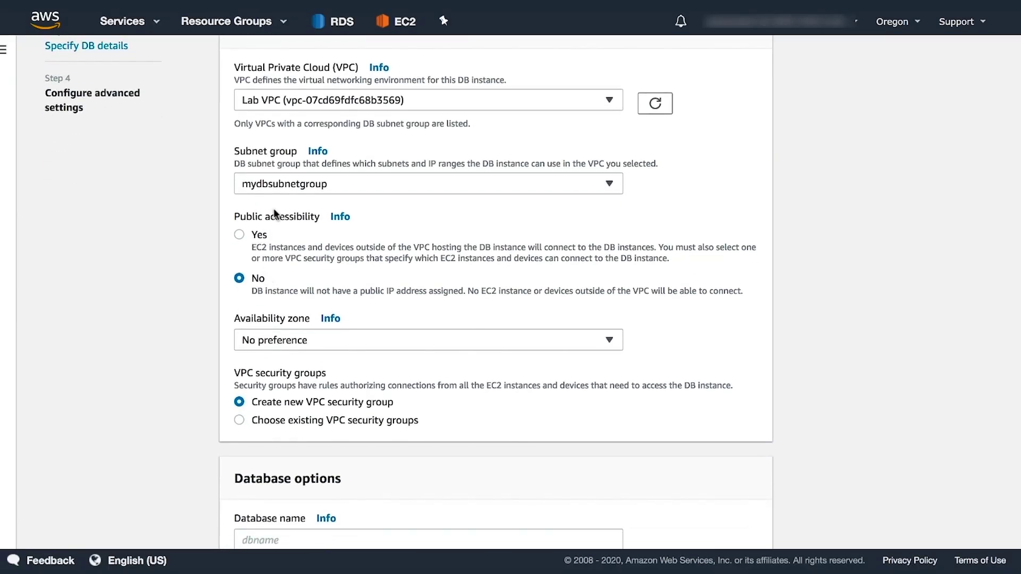
scroll(256, 289, "down", 2)
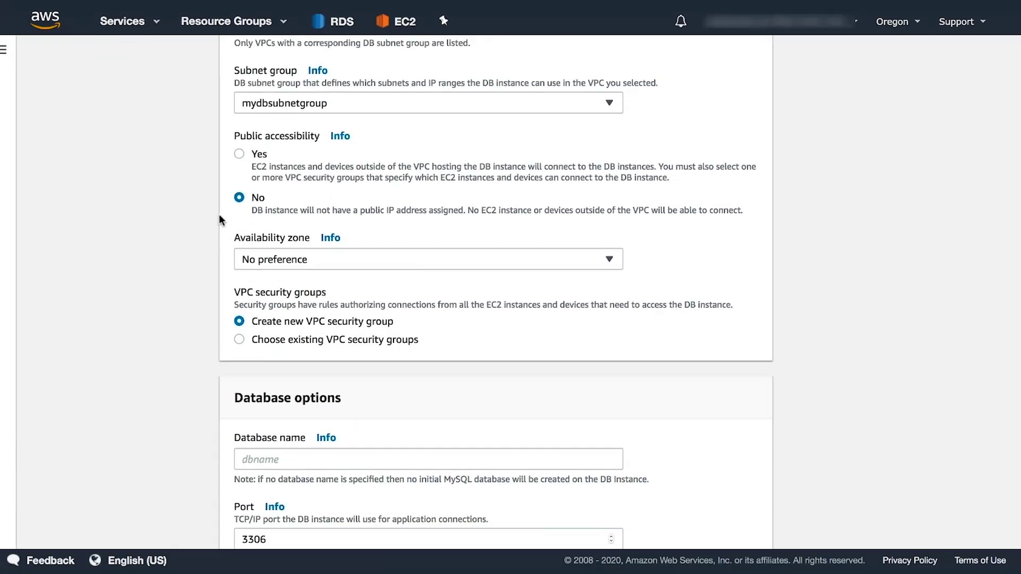
scroll(202, 190, "down", 1)
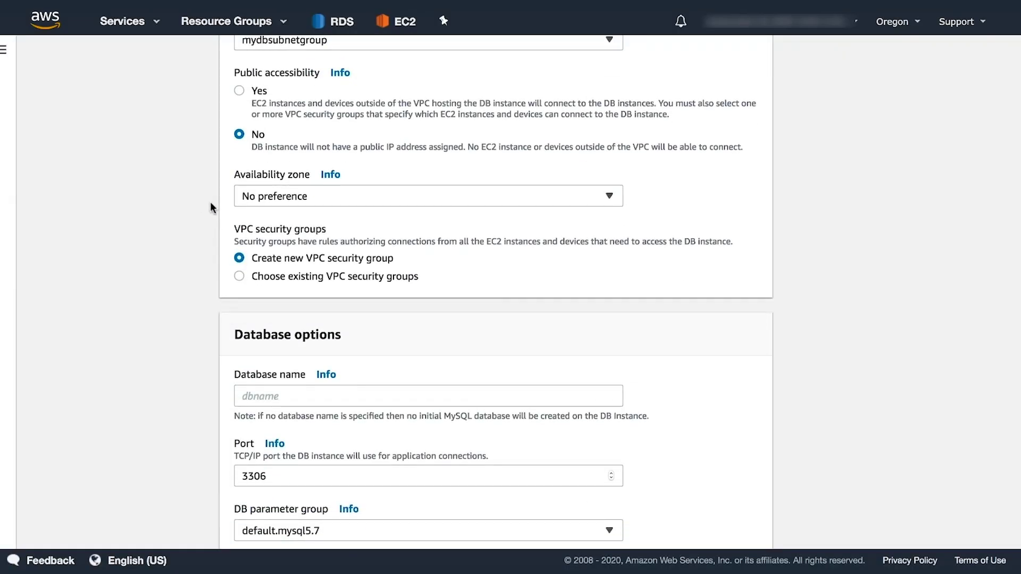
left_click(239, 276)
left_click(387, 297)
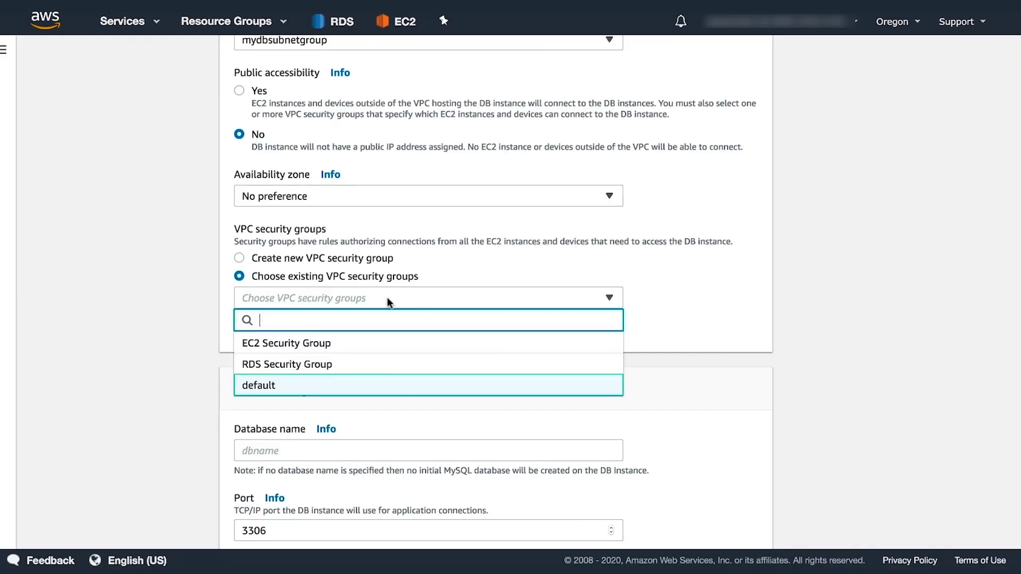
left_click(336, 366)
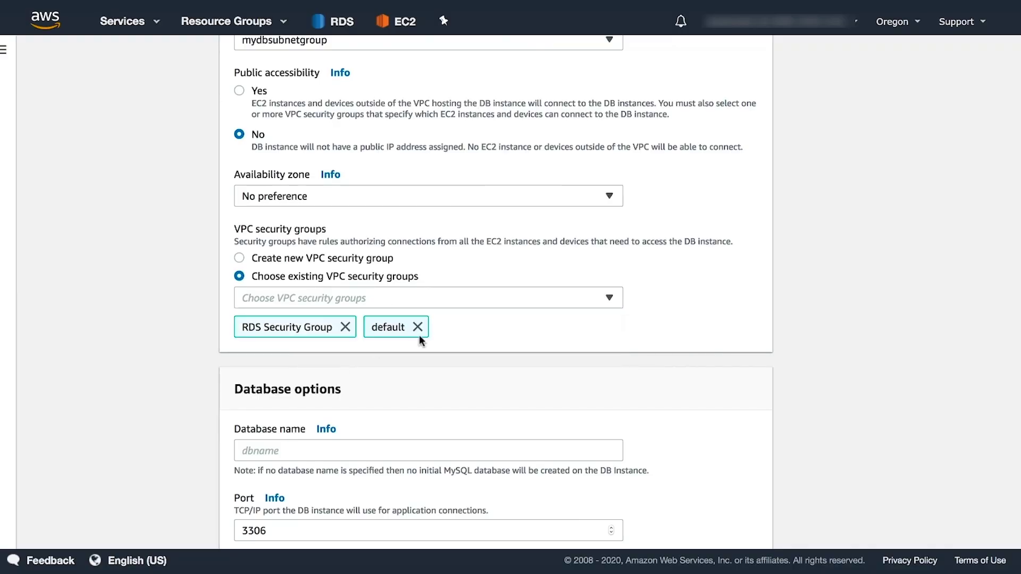
left_click(417, 325)
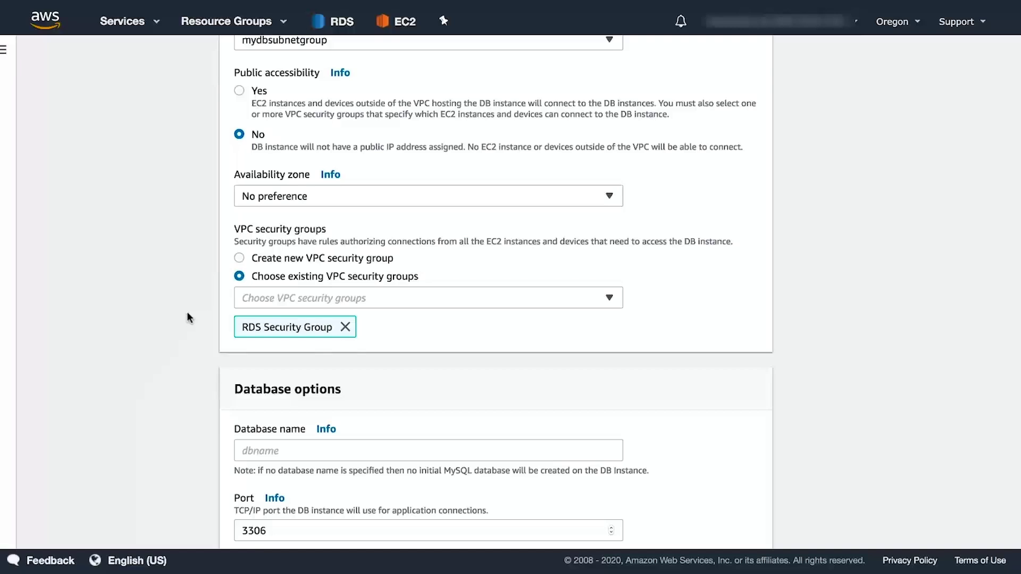
scroll(187, 313, "down", 5)
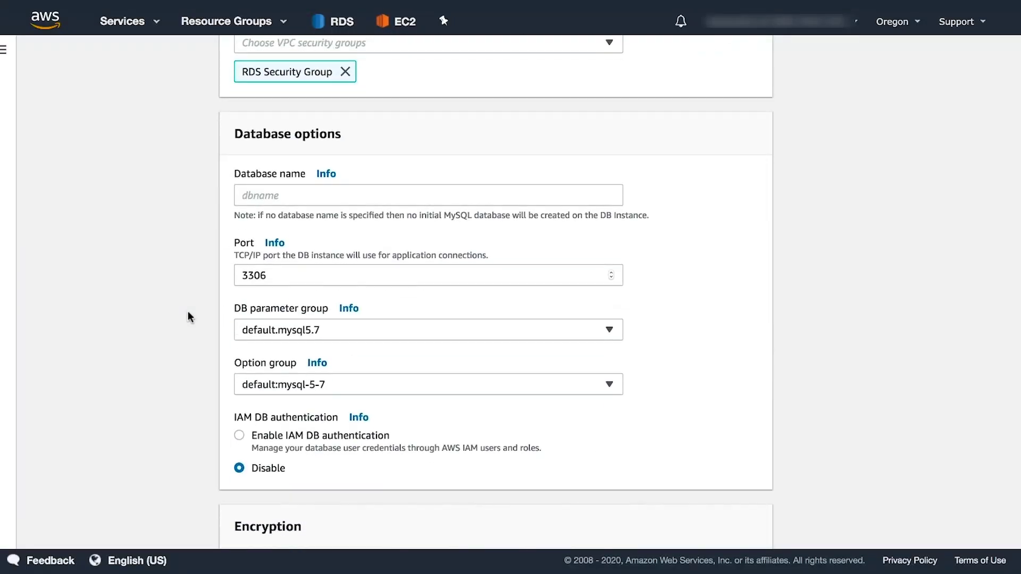
Enter acfdb as the initial database name.
scroll(189, 317, "up", 1)
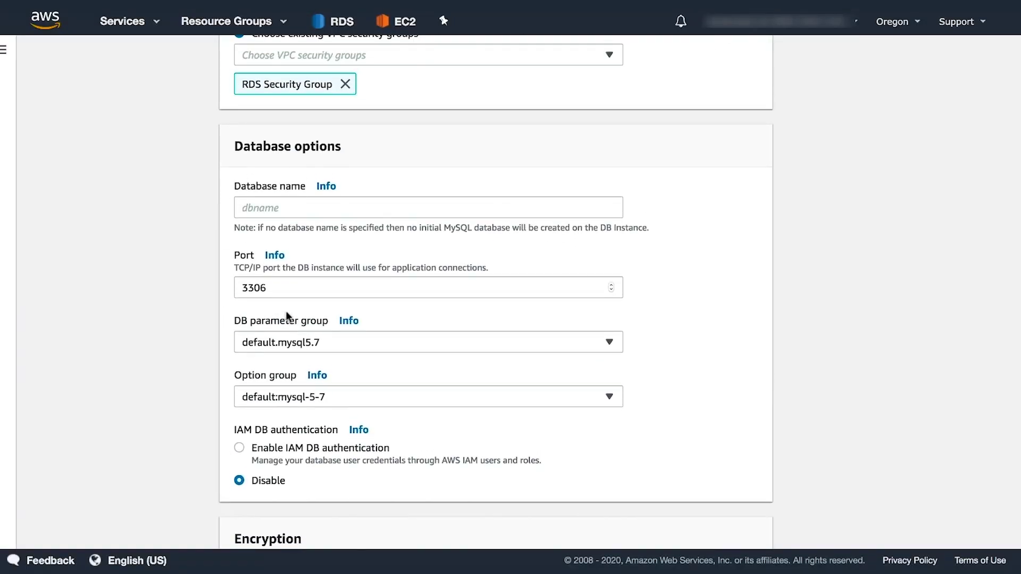
left_click(283, 210)
type("ac")
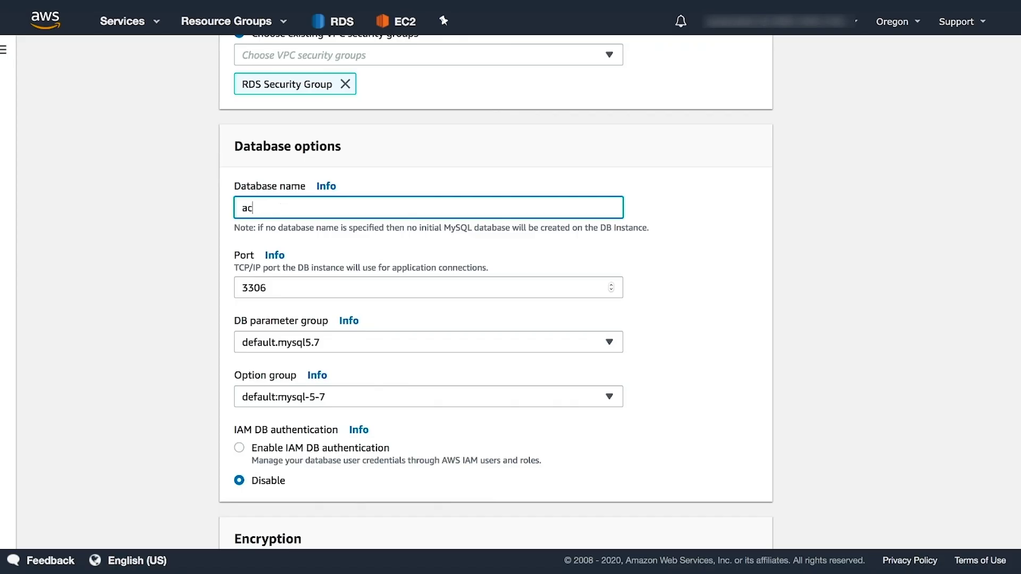
type("fdb")
Set backup retention to 0 days and stop copying tags to snapshots.
scroll(153, 353, "down", 2)
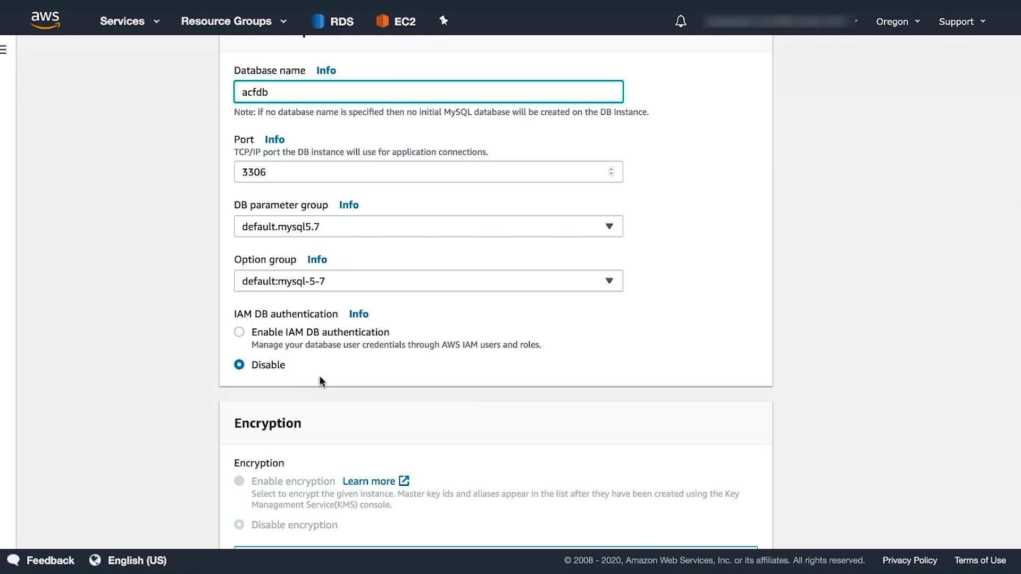
scroll(200, 322, "down", 1)
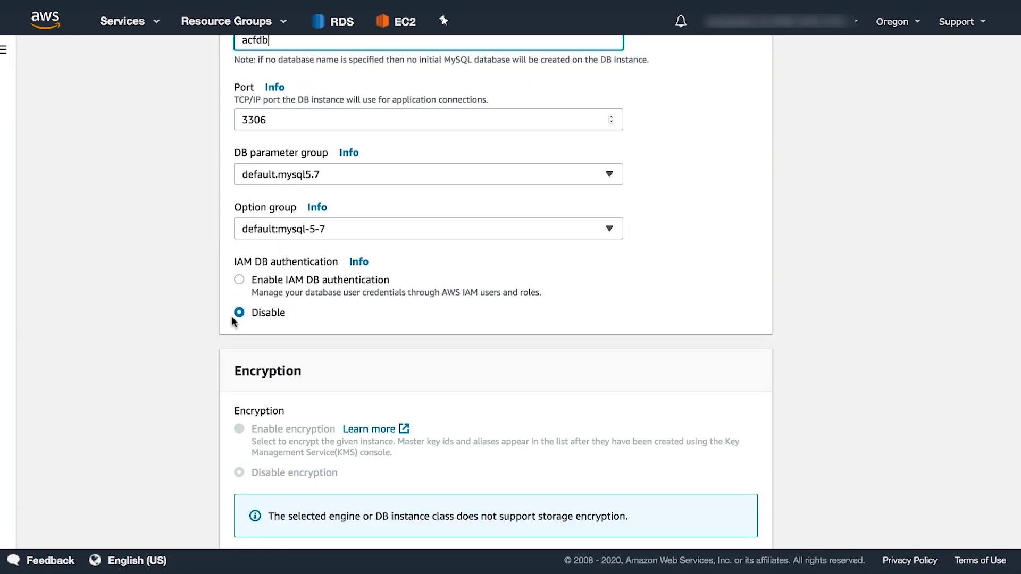
scroll(192, 302, "down", 3)
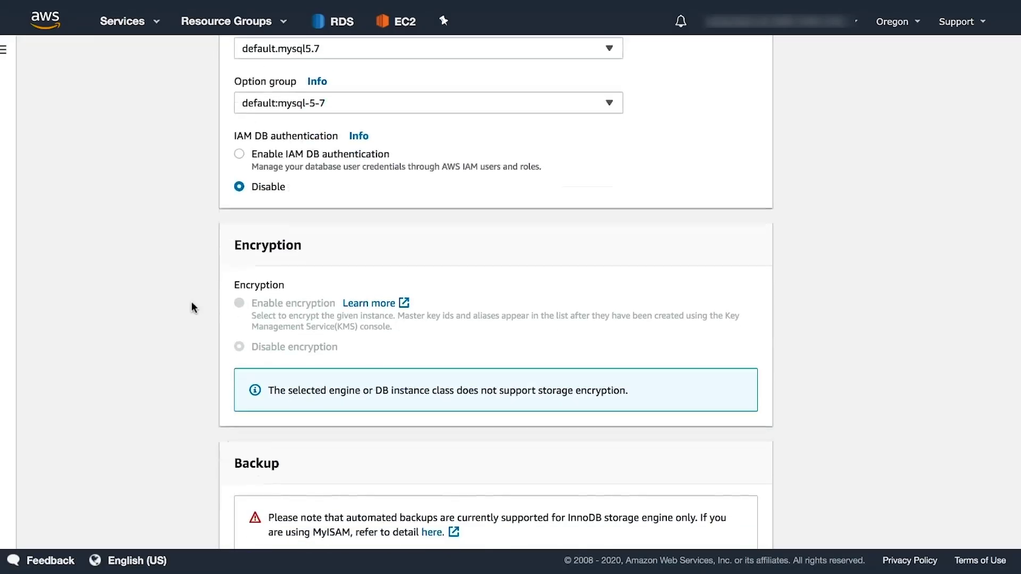
scroll(180, 293, "down", 5)
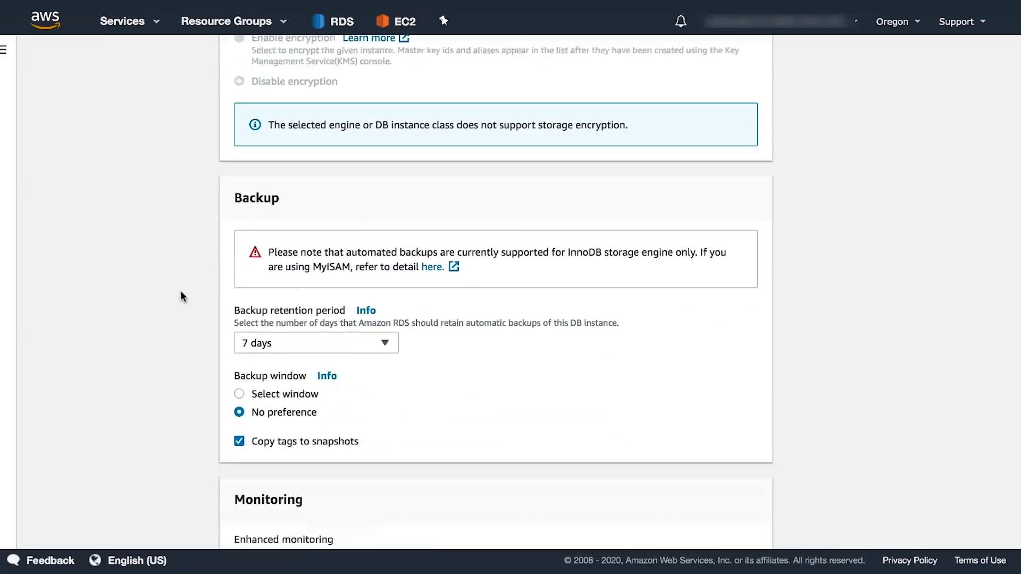
left_click(378, 254)
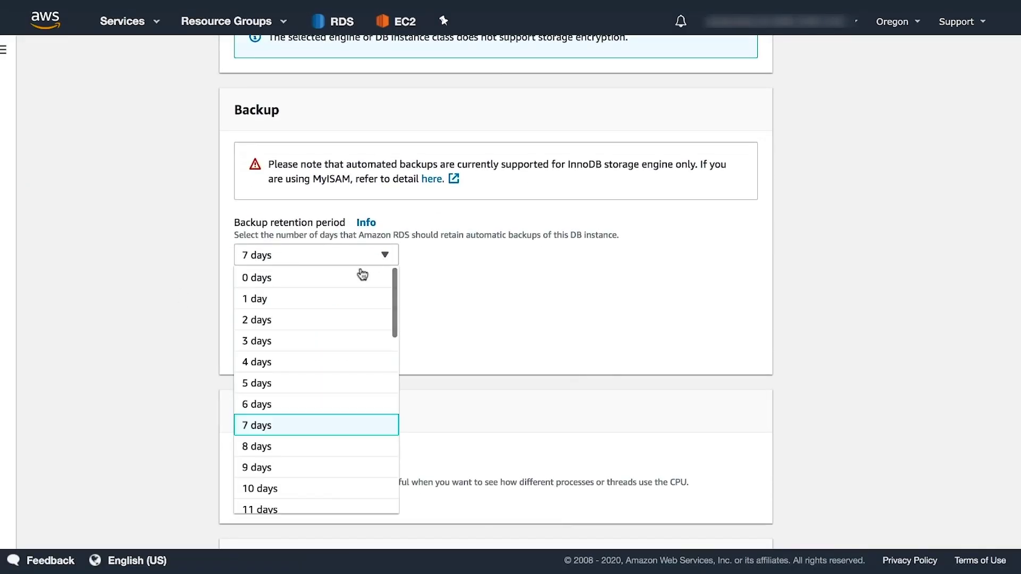
left_click(358, 276)
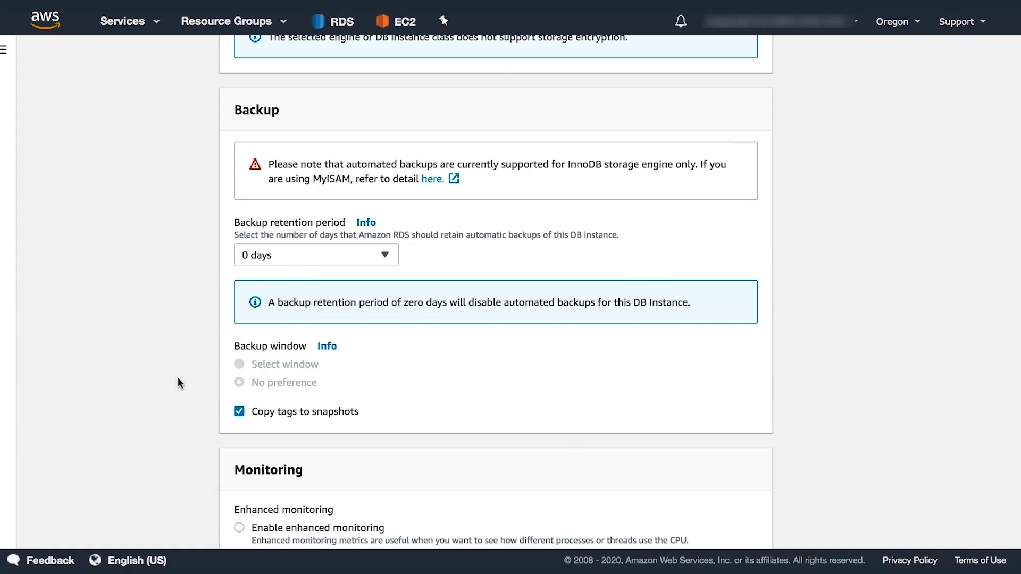
left_click(239, 412)
Disable auto minor version upgrade.
scroll(193, 362, "down", 3)
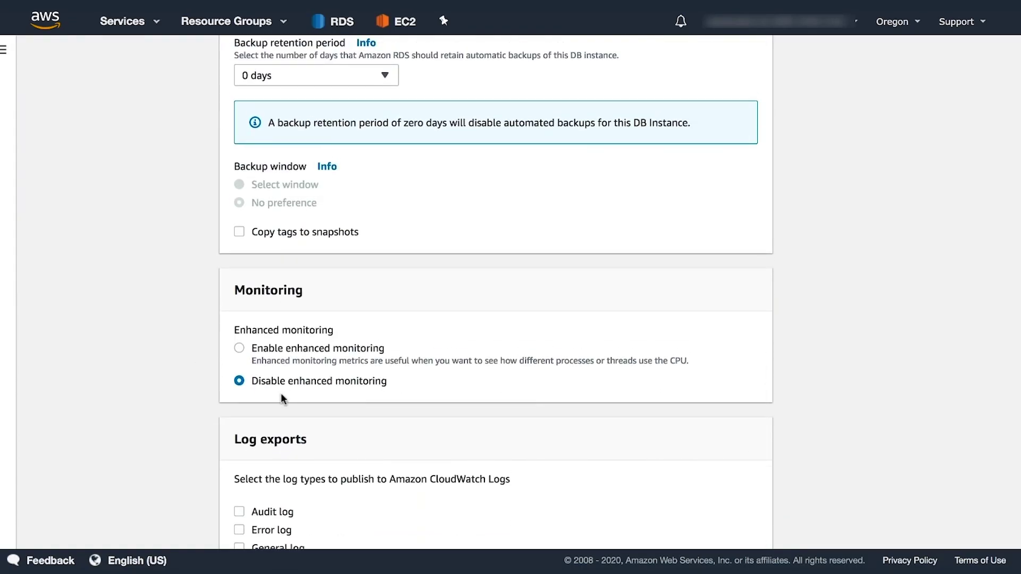
scroll(146, 378, "down", 5)
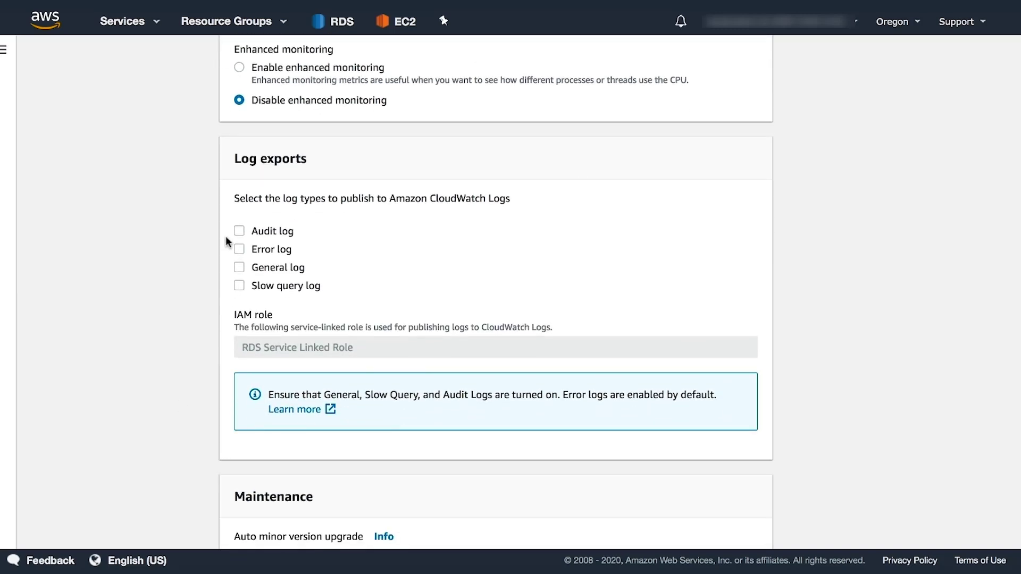
scroll(155, 263, "down", 5)
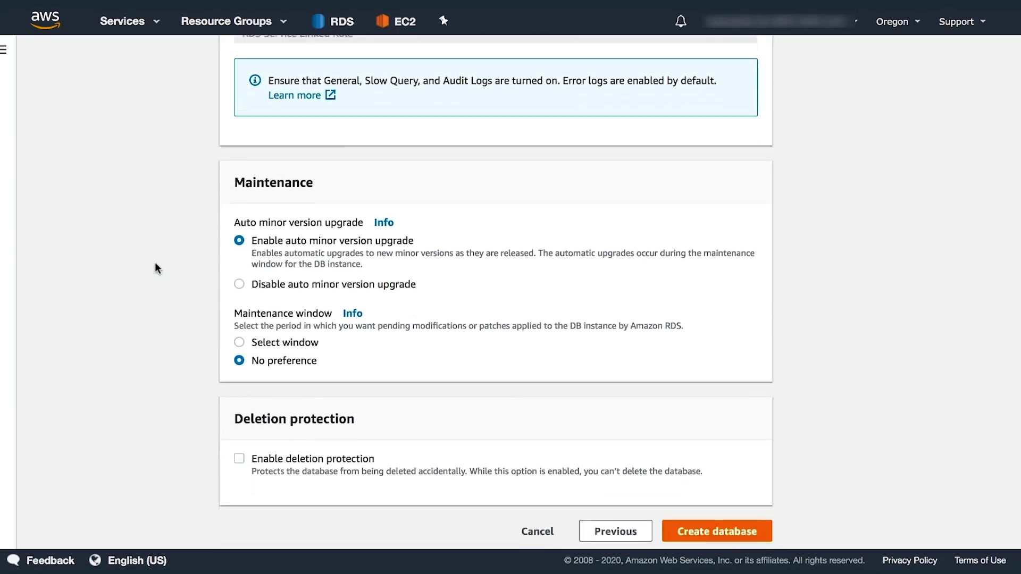
left_click(238, 280)
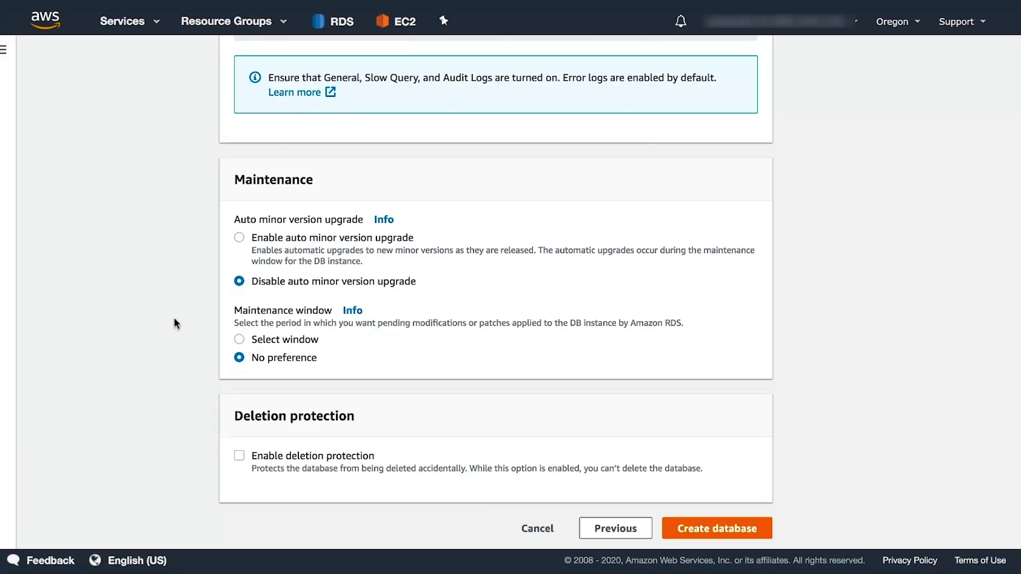
scroll(174, 318, "down", 1)
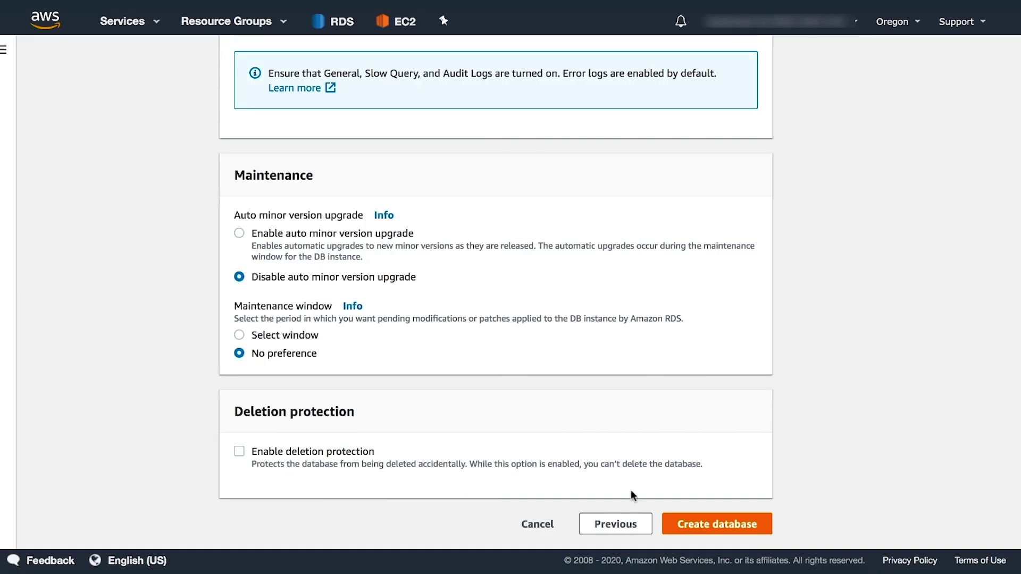
Create the database and review the new myacfdb instance's details page.
left_click(699, 526)
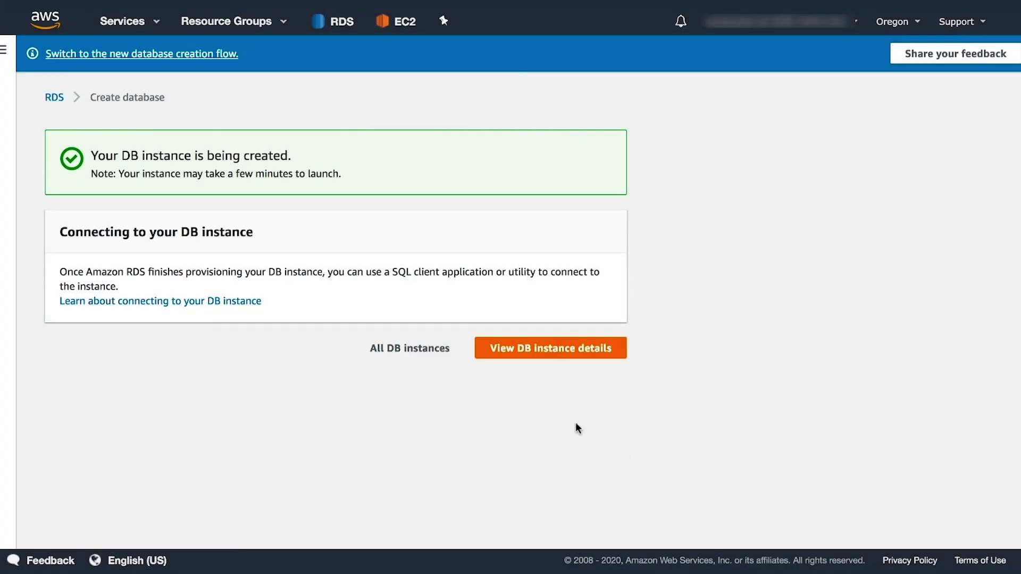
left_click(549, 348)
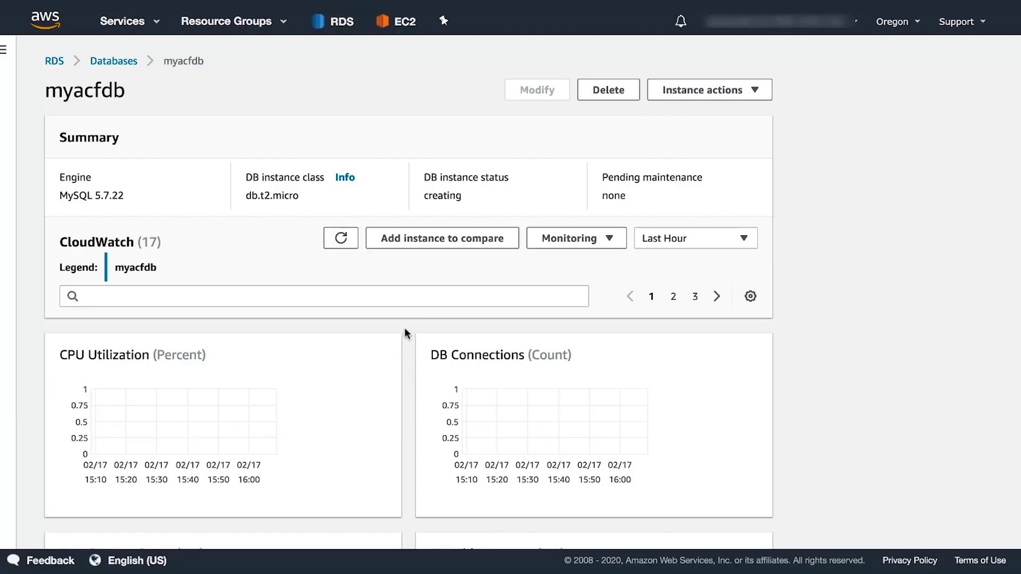
scroll(404, 330, "down", 3)
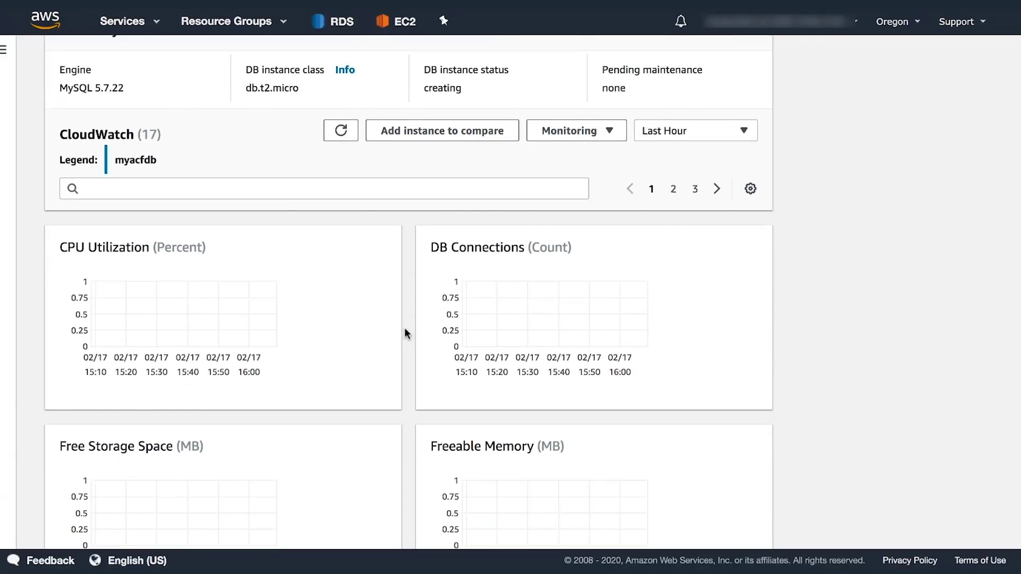
scroll(405, 329, "down", 1)
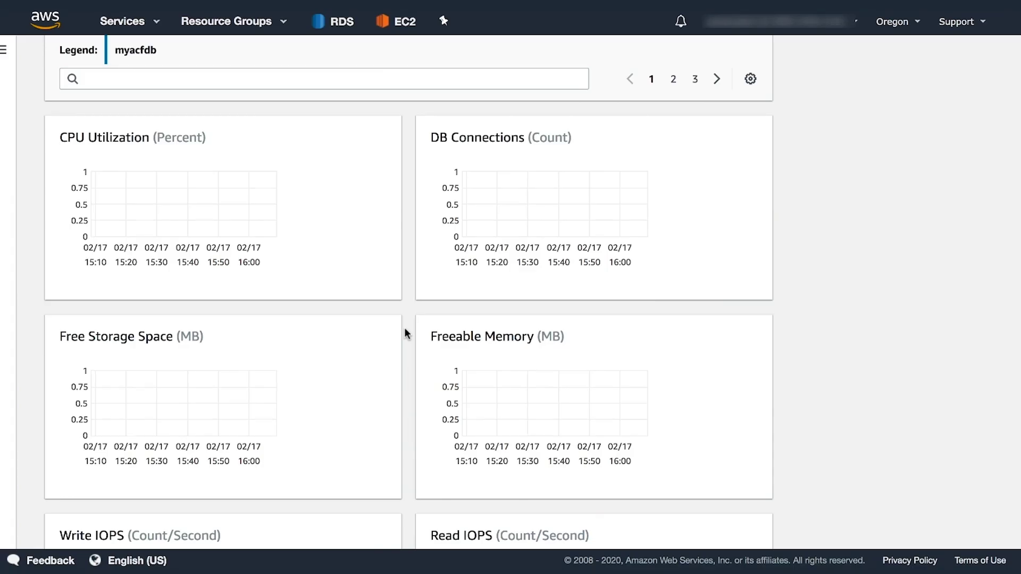
scroll(404, 329, "down", 1)
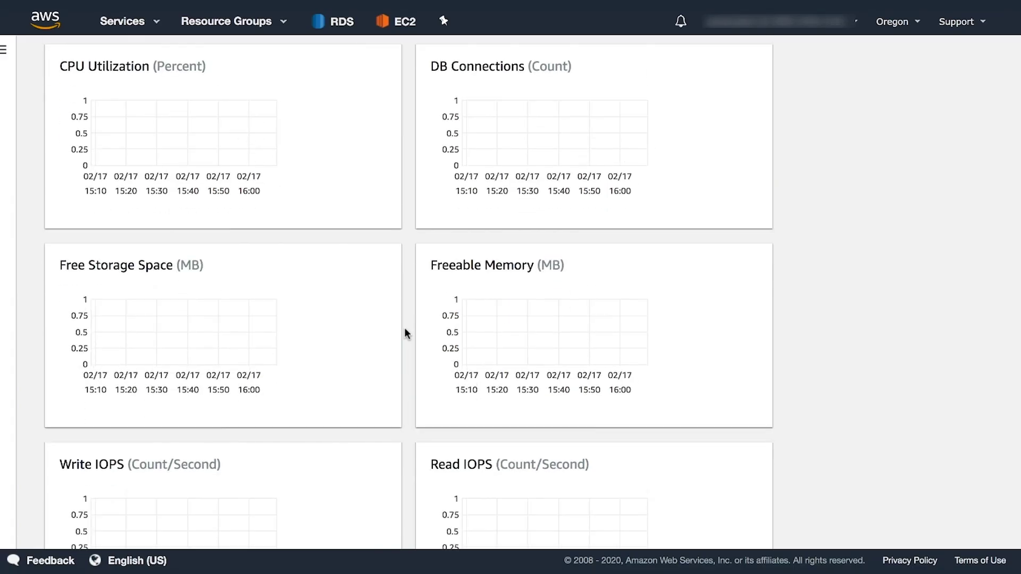
scroll(405, 329, "down", 3)
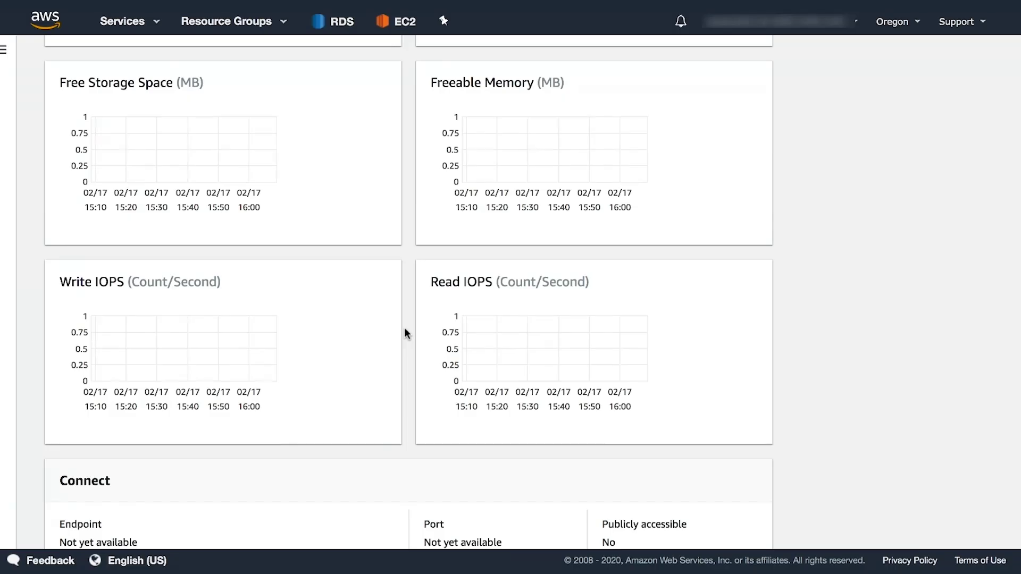
scroll(405, 333, "down", 3)
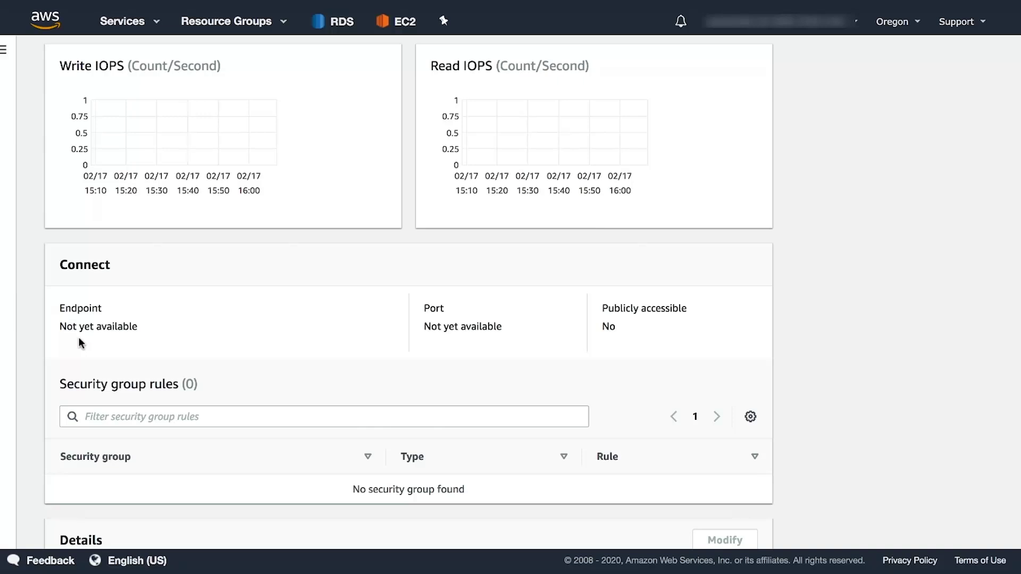
Refresh the CloudWatch charts for myacfdb while it is still creating.
scroll(222, 342, "up", 8)
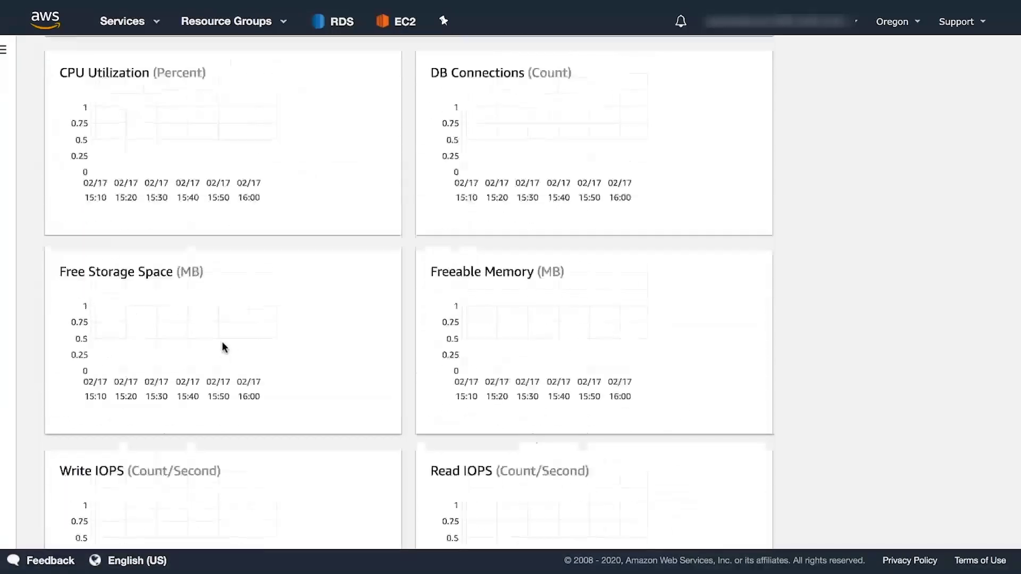
scroll(222, 343, "up", 5)
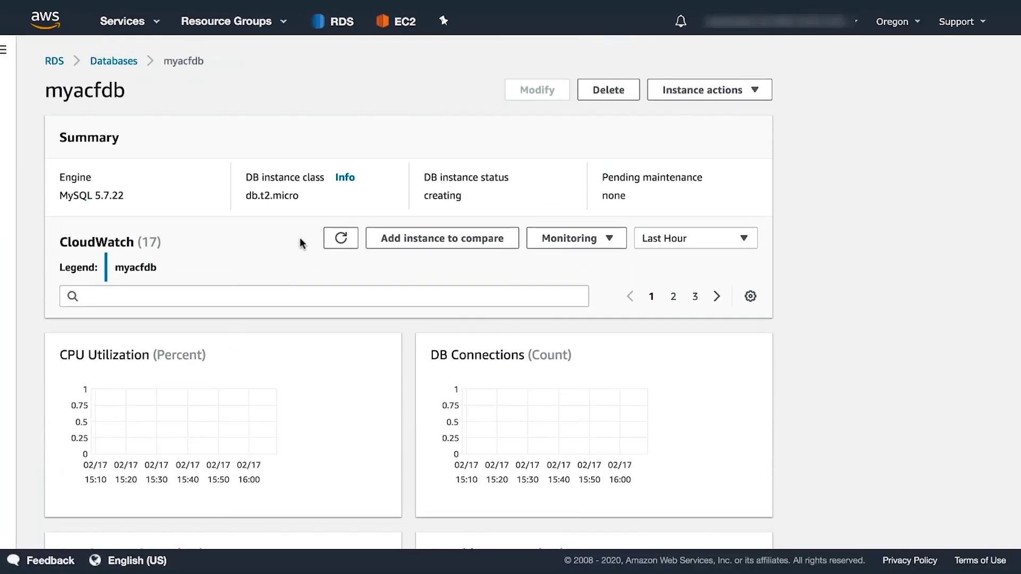
left_click(340, 241)
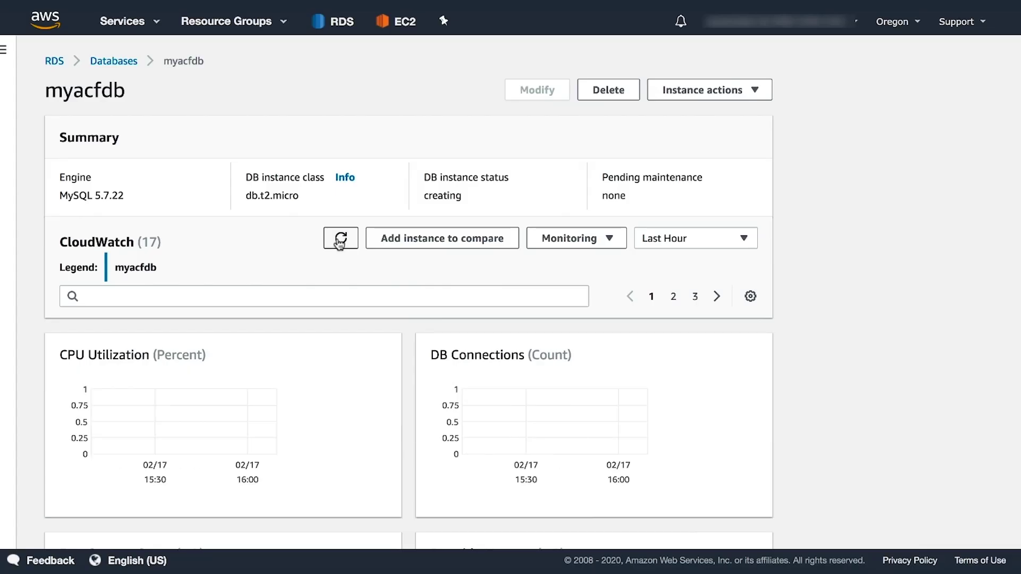
Once myacfdb is Available, copy its endpoint hostname and switch to the text editor.
left_click(340, 240)
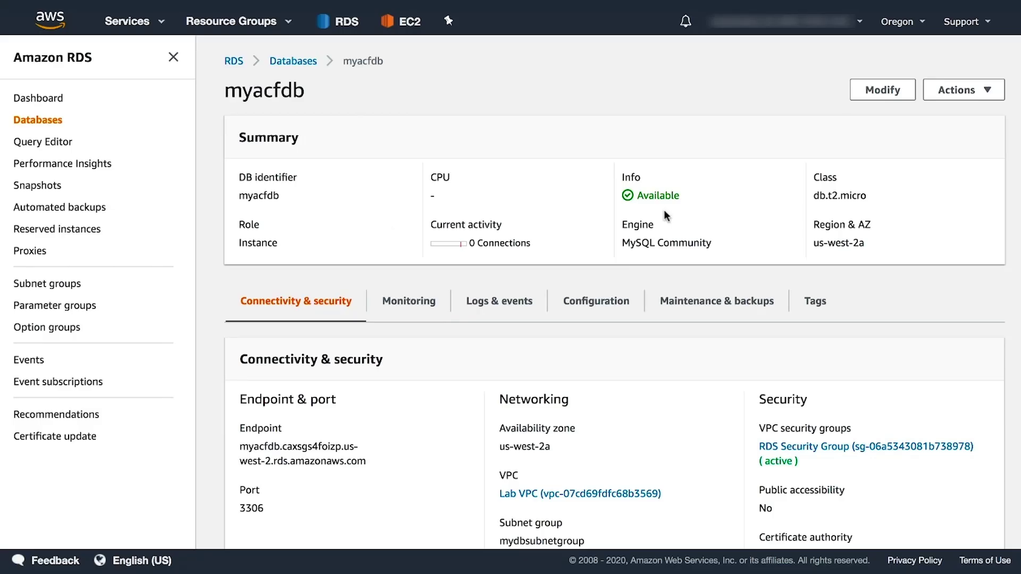
scroll(366, 338, "down", 4)
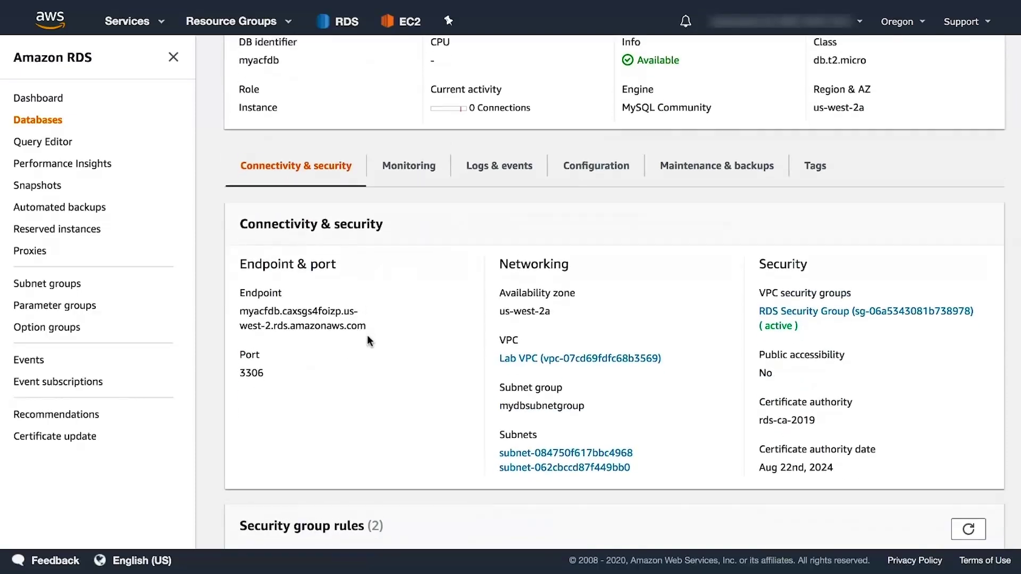
scroll(298, 243, "up", 1)
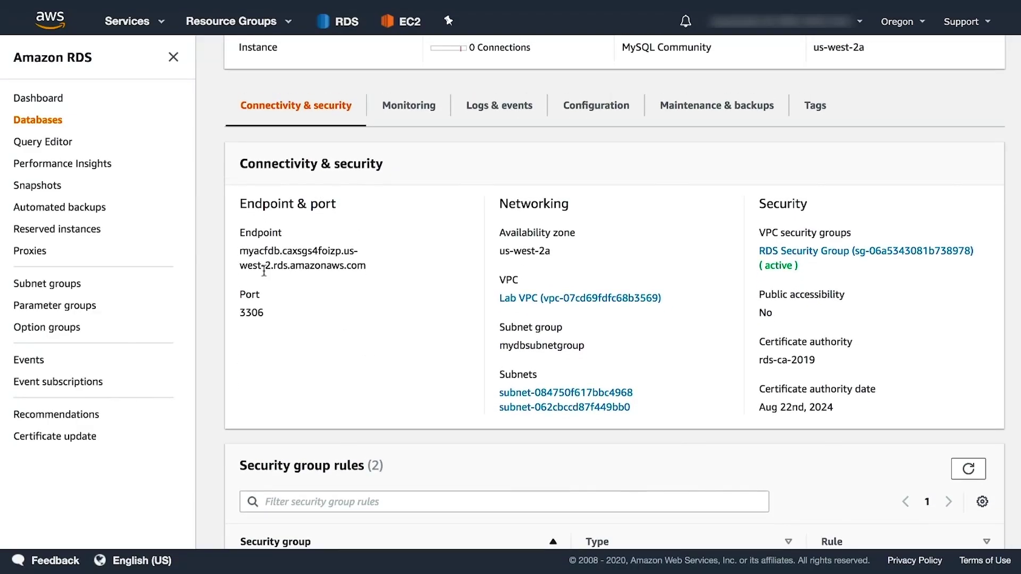
left_click_drag(243, 250, 384, 265)
scroll(383, 265, "down", 1)
scroll(384, 270, "down", 1)
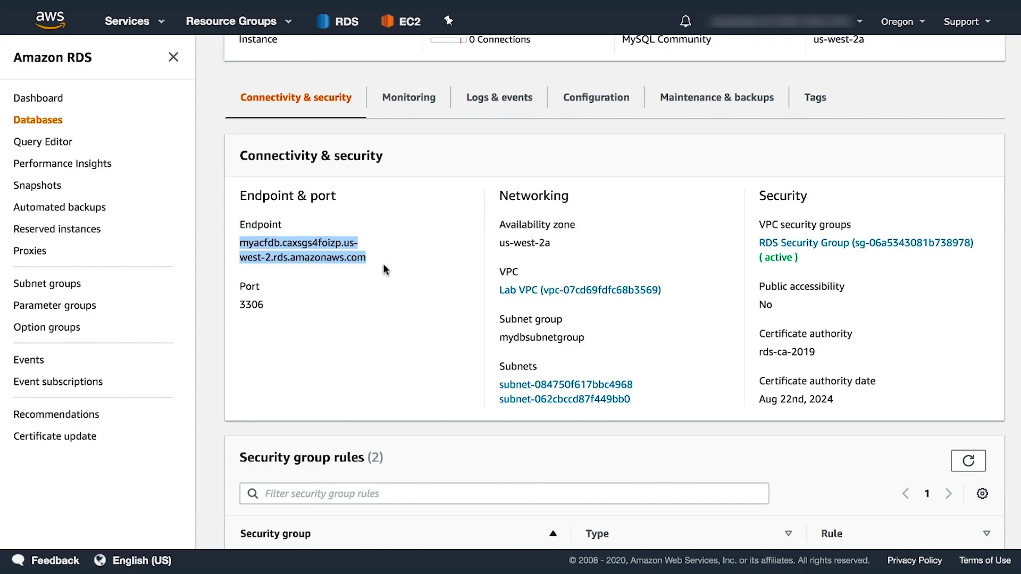
key("super+Tab")
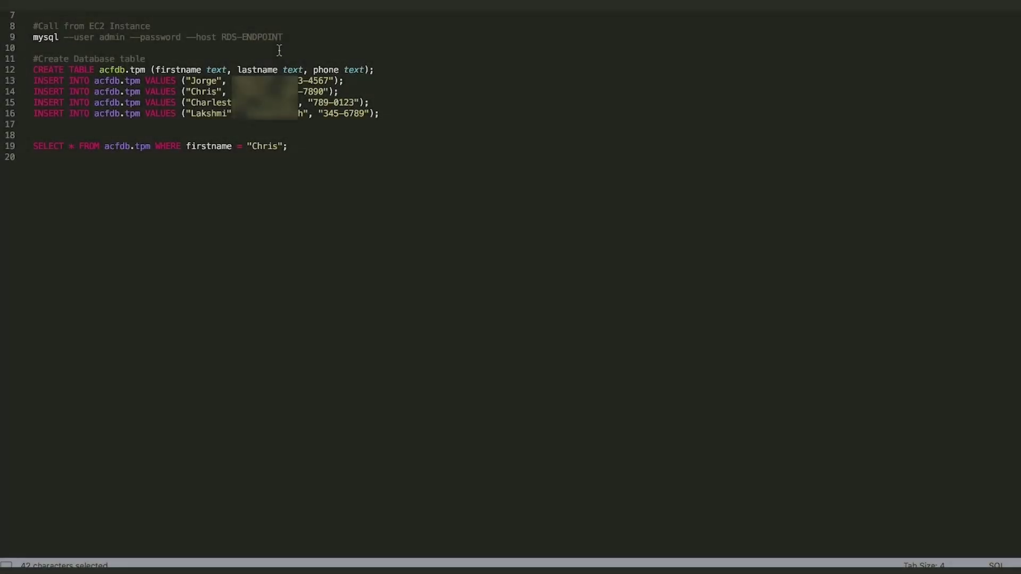
Replace the RDS-ENDPOINT placeholder on line 9 with the endpoint and save the notes.
left_click(261, 47)
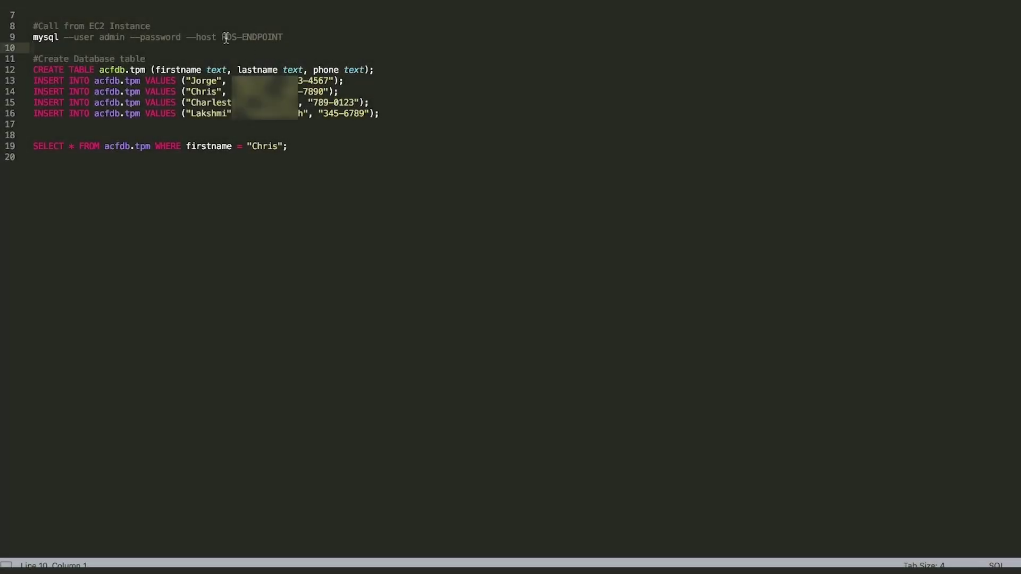
left_click_drag(222, 37, 282, 37)
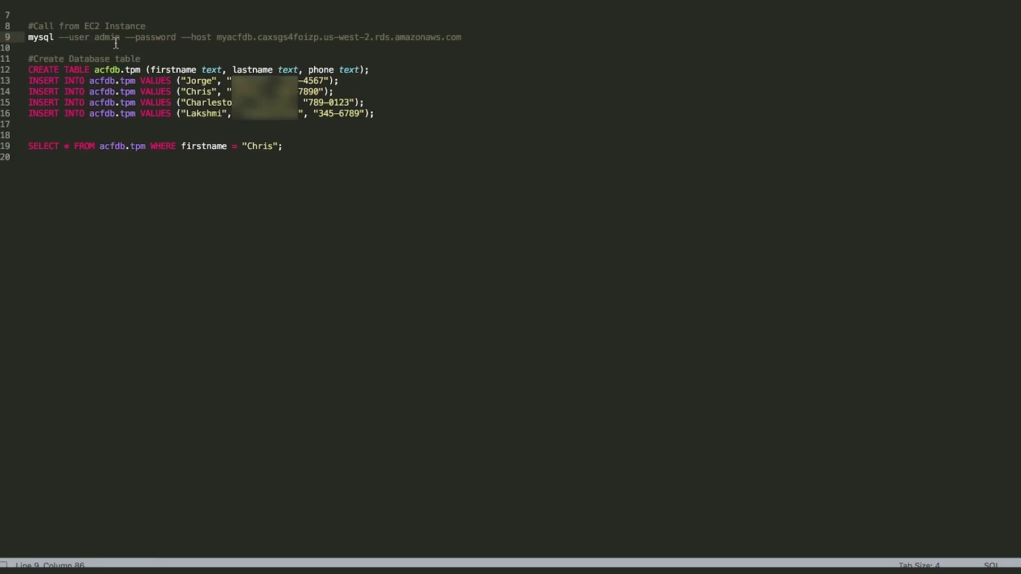
key("ctrl+s")
Copy the full mysql connection command from line 9 of the SQL notes.
key("super+Tab")
key("super+Tab")
key("super+Tab")
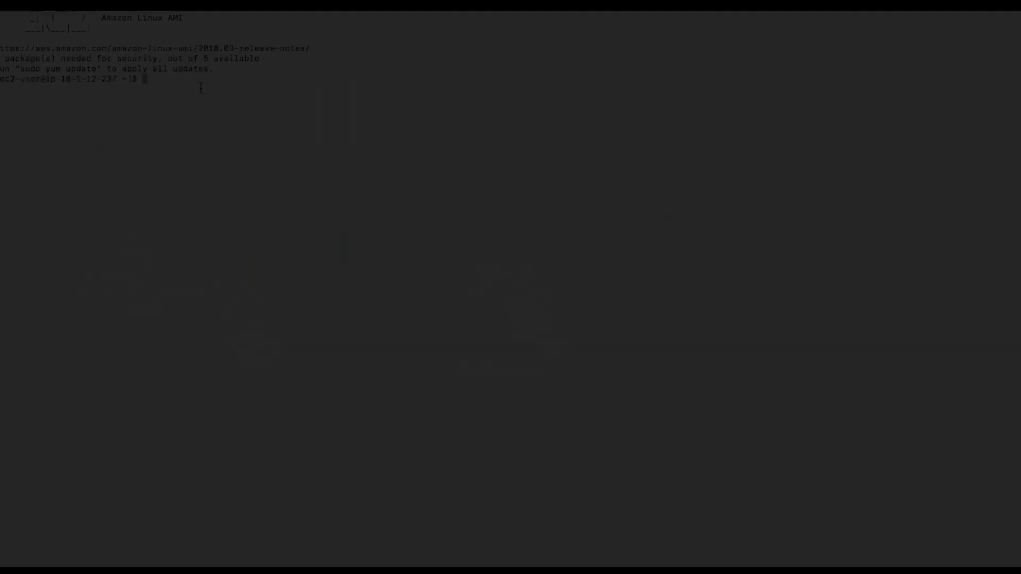
key("super+Tab")
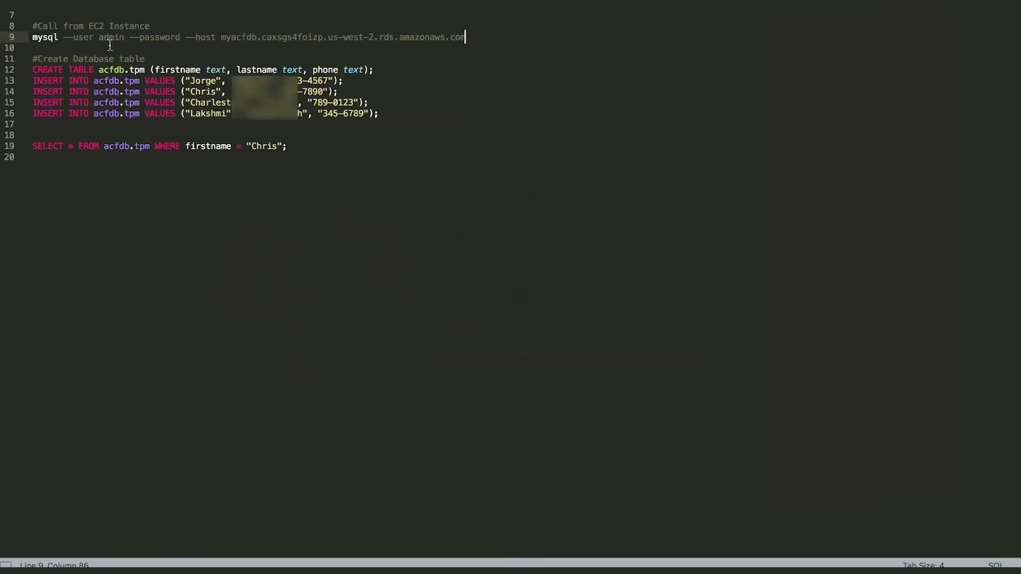
left_click(42, 46)
left_click_drag(33, 37, 471, 41)
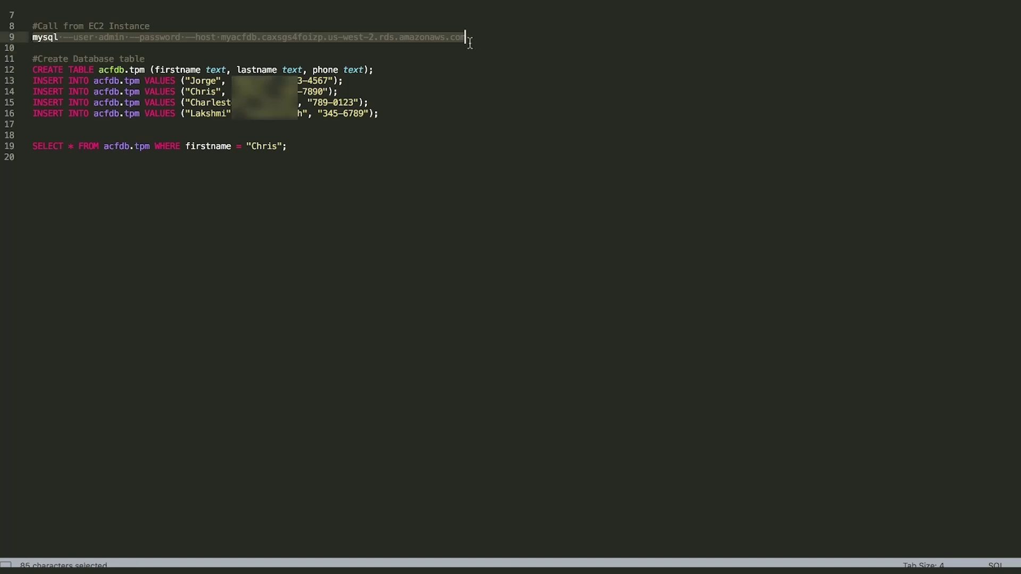
key("super+c")
Paste and run the mysql connection command in the EC2 terminal.
key("super+Tab")
key("super+v")
key("Return")
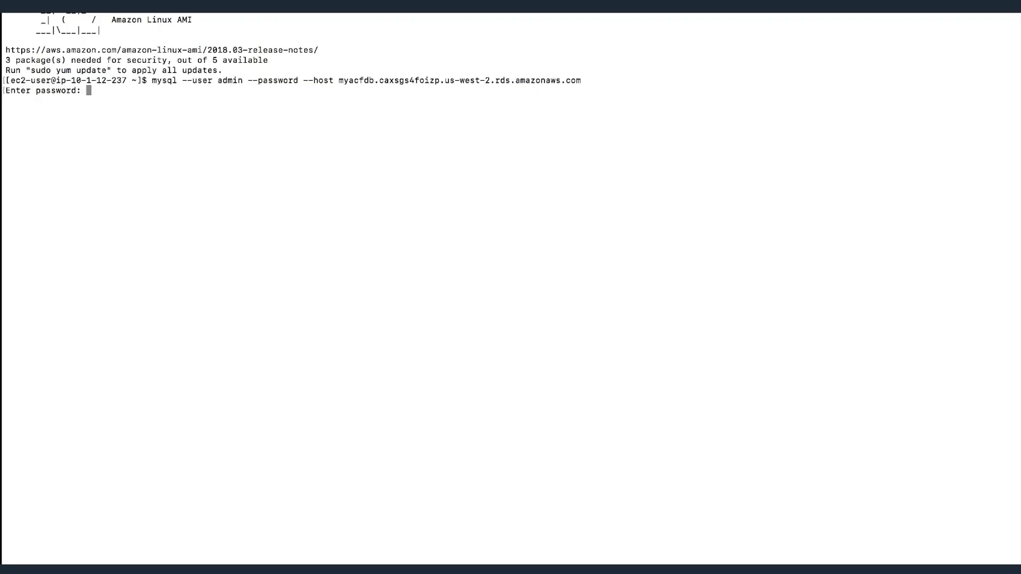
Submit the admin password to reach the mysql> prompt on myacfdb, then return to the editor.
key("Return")
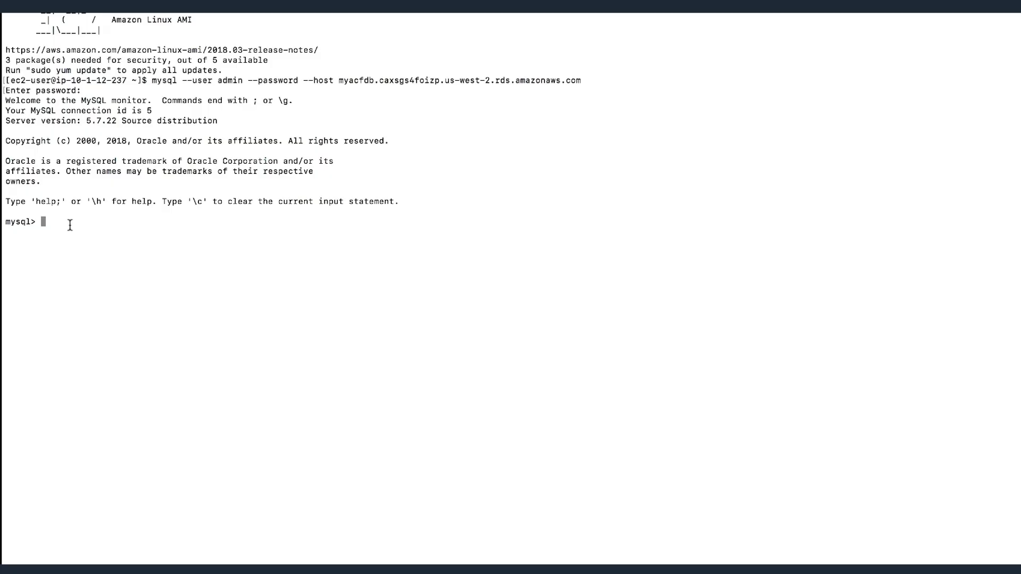
key("super+Tab")
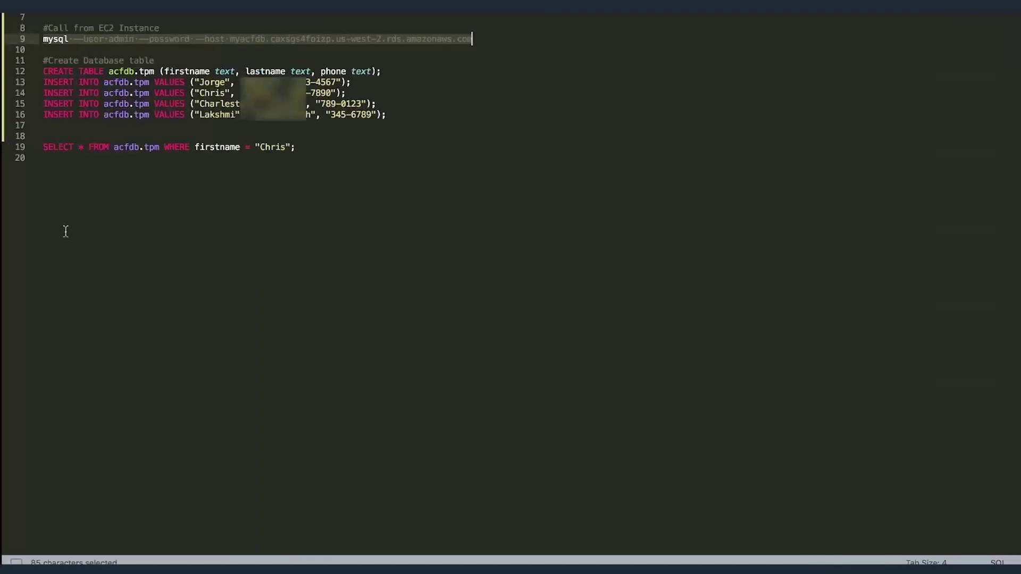
Copy the CREATE TABLE and four INSERT statements for acfdb.tpm from the Sublime Text notes.
left_click(49, 190)
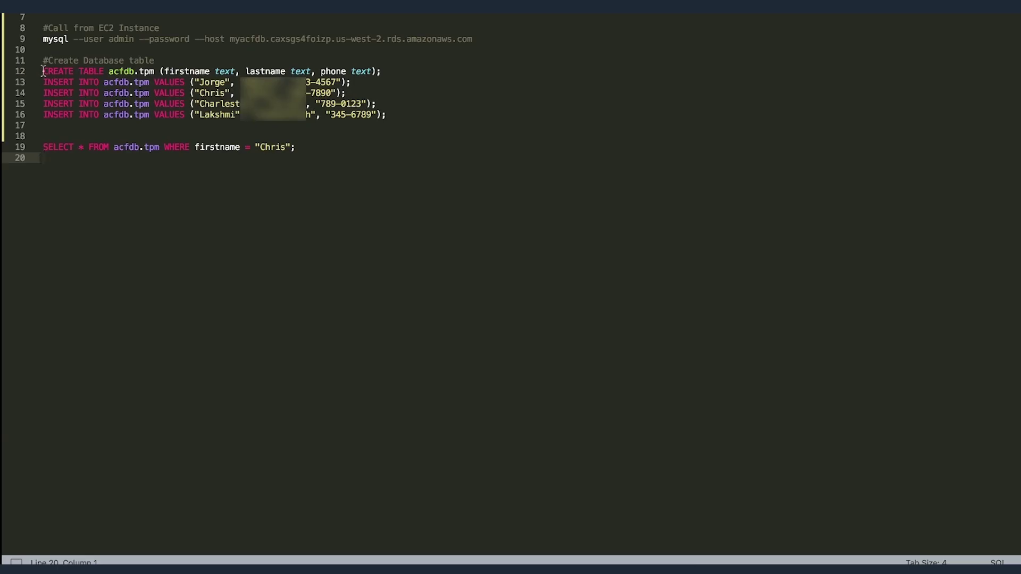
left_click_drag(42, 72, 417, 124)
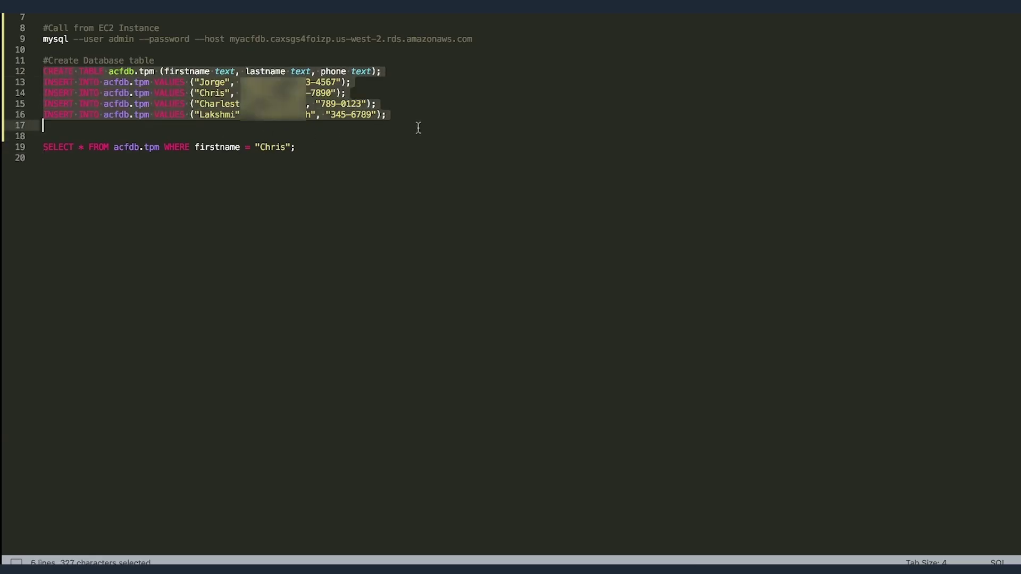
key("super+c")
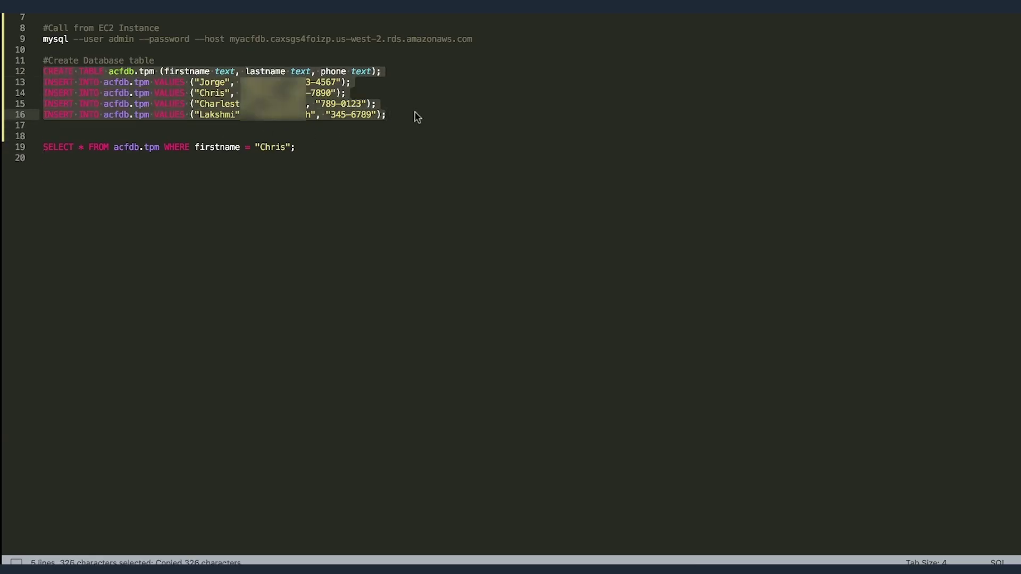
key("super+Tab")
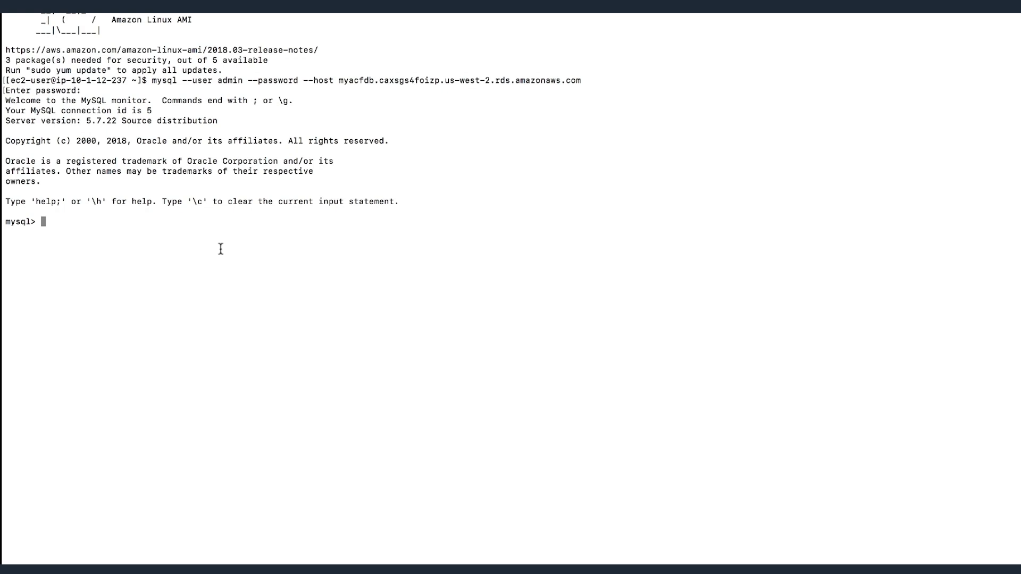
Create acfdb.tpm with its four rows at mysql>, then copy the first-name SELECT query from the notes.
key("super+v")
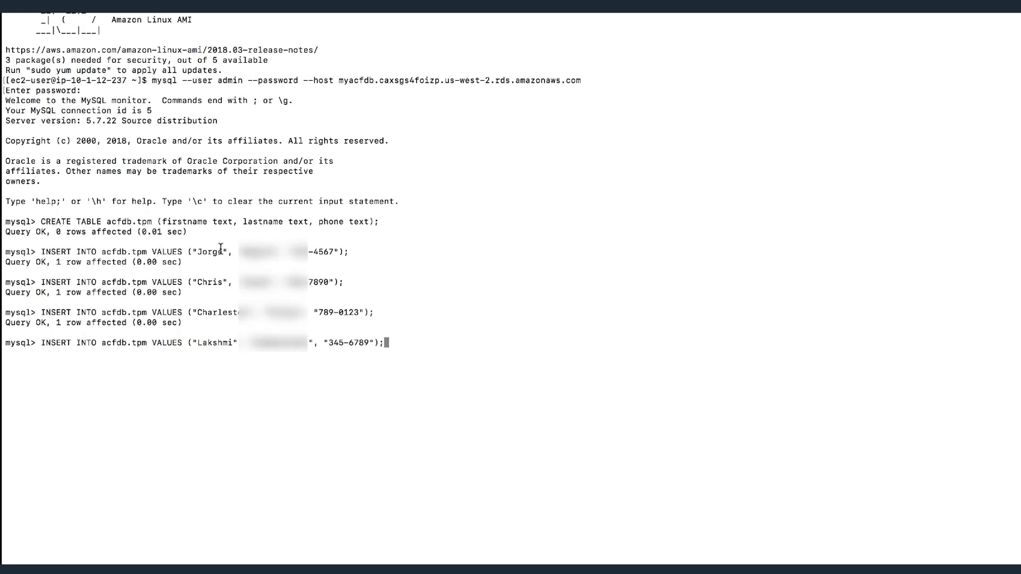
key("Return")
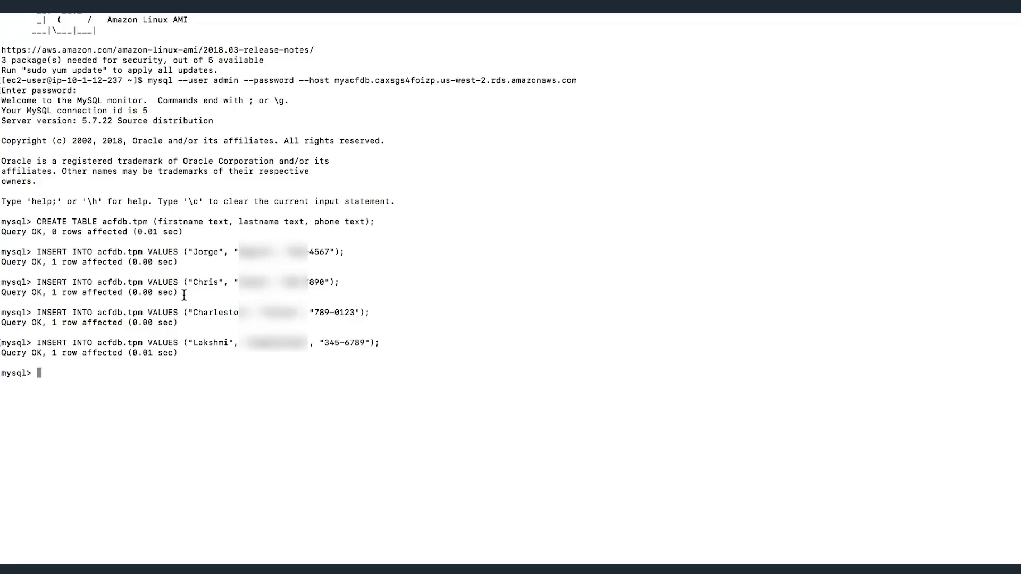
key("super+Tab")
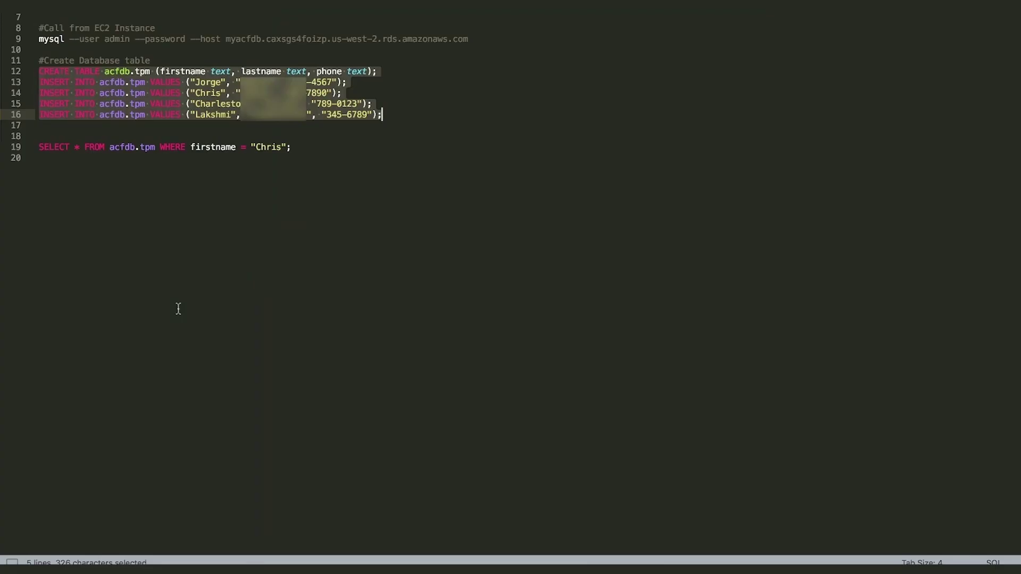
left_click(126, 199)
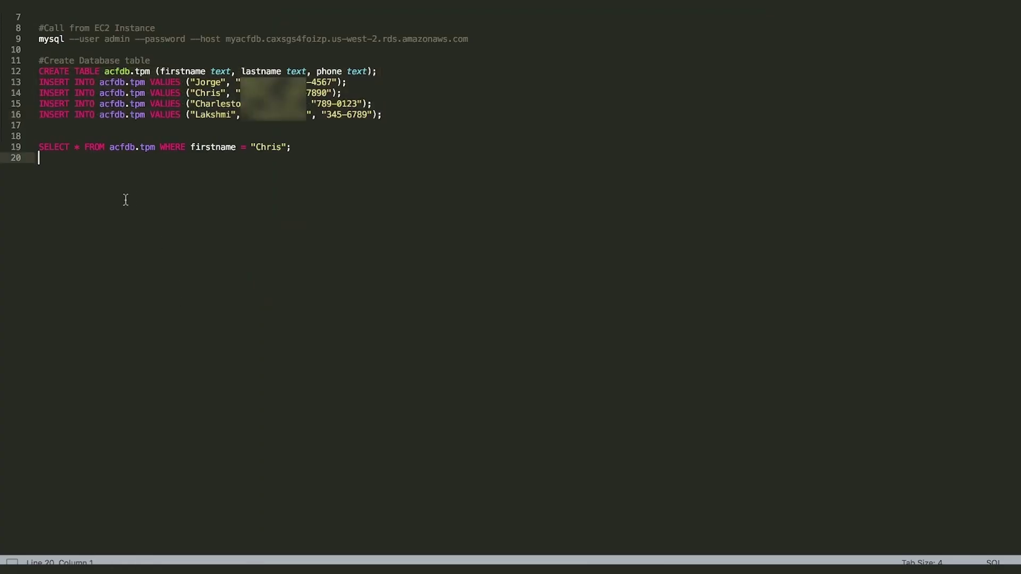
left_click_drag(43, 149, 299, 149)
key("super+c")
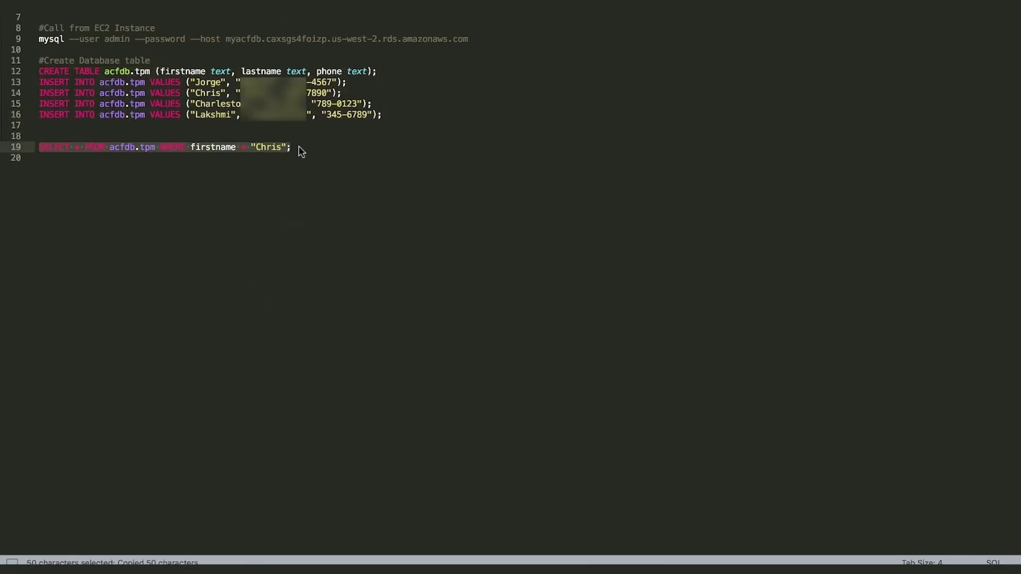
key("super+Tab")
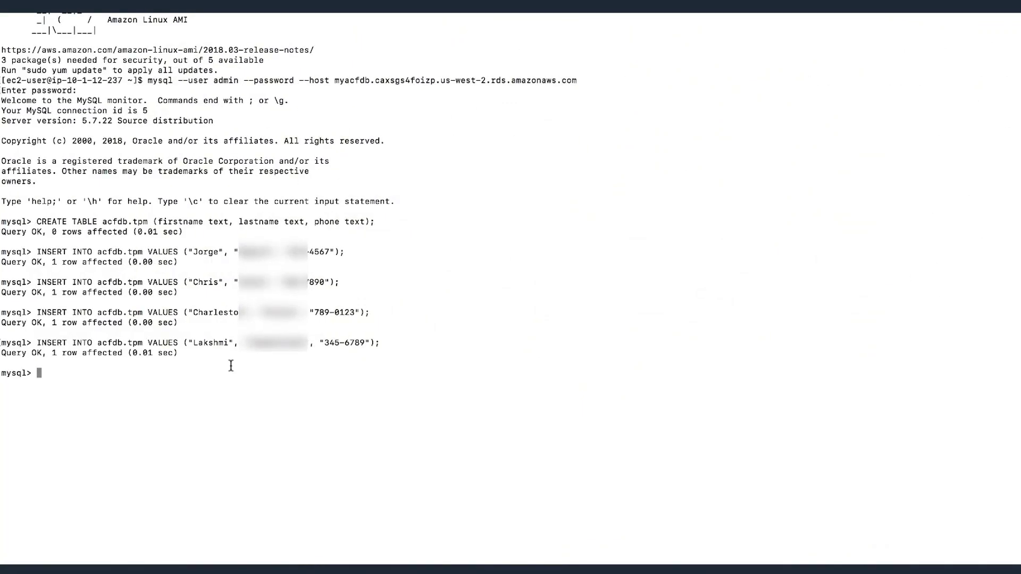
Run the pasted SELECT on acfdb.tpm filtered by first name, returning one row.
key("super+v")
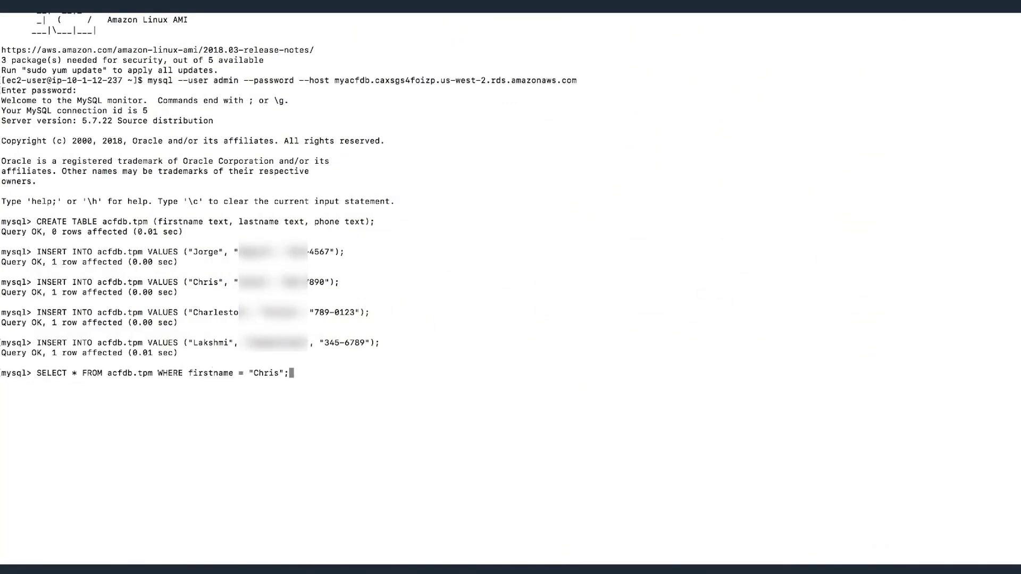
key("Return")
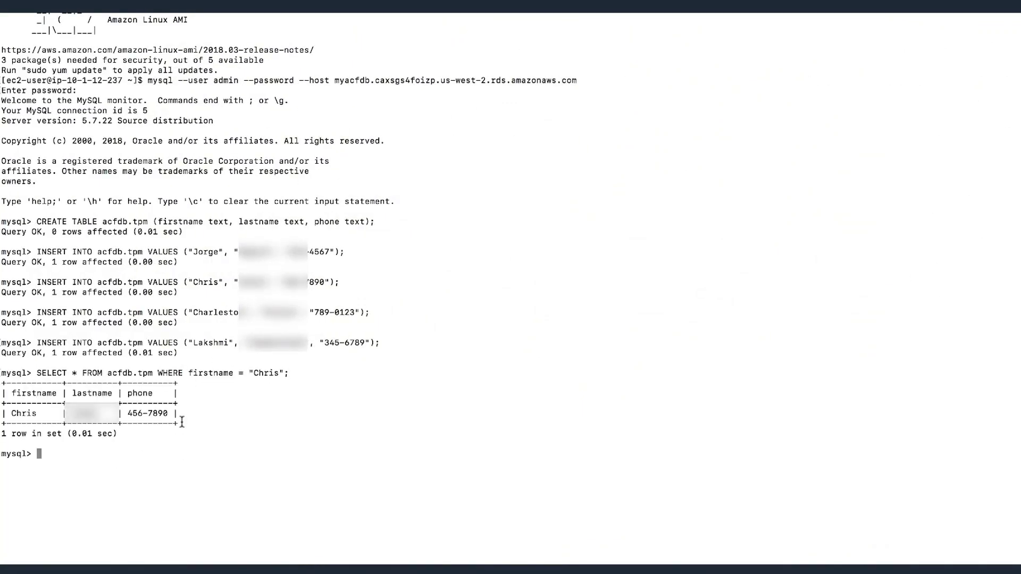